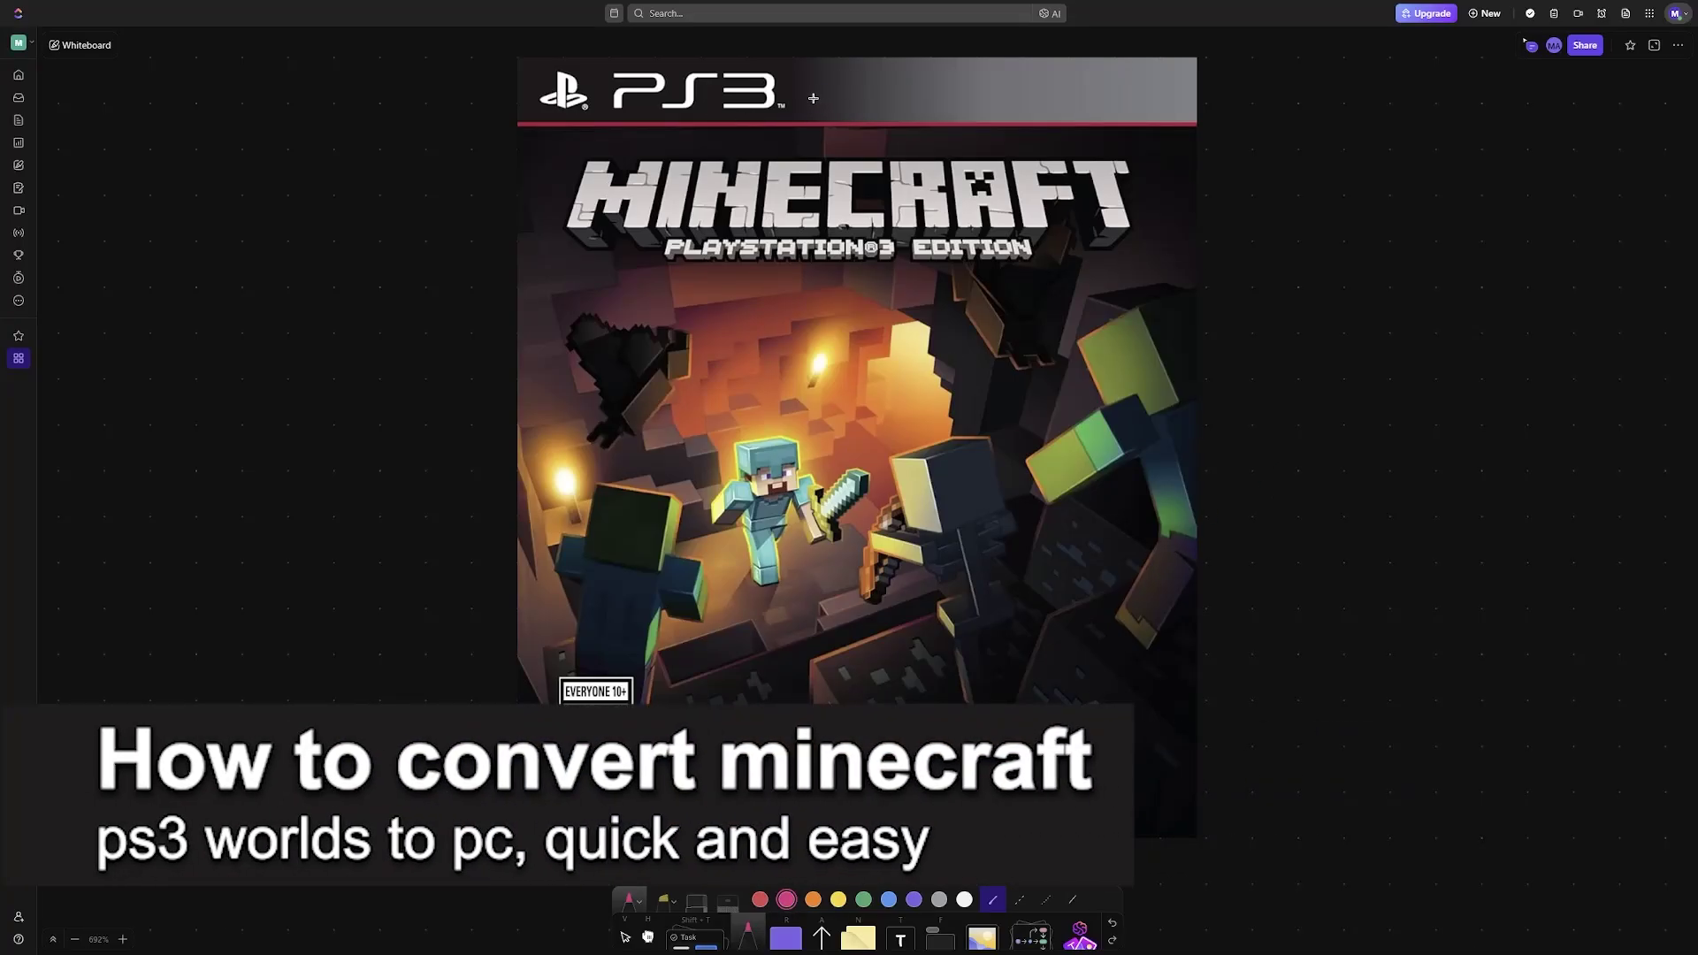
Draw a pink arrow right from the PS3 logo and handwrite PC at its tip.
mouse_move(813, 97)
left_mouse_down()
mouse_move(1069, 62)
mouse_move(1035, 93)
left_mouse_up()
left_click_drag(1179, 53, 1195, 133)
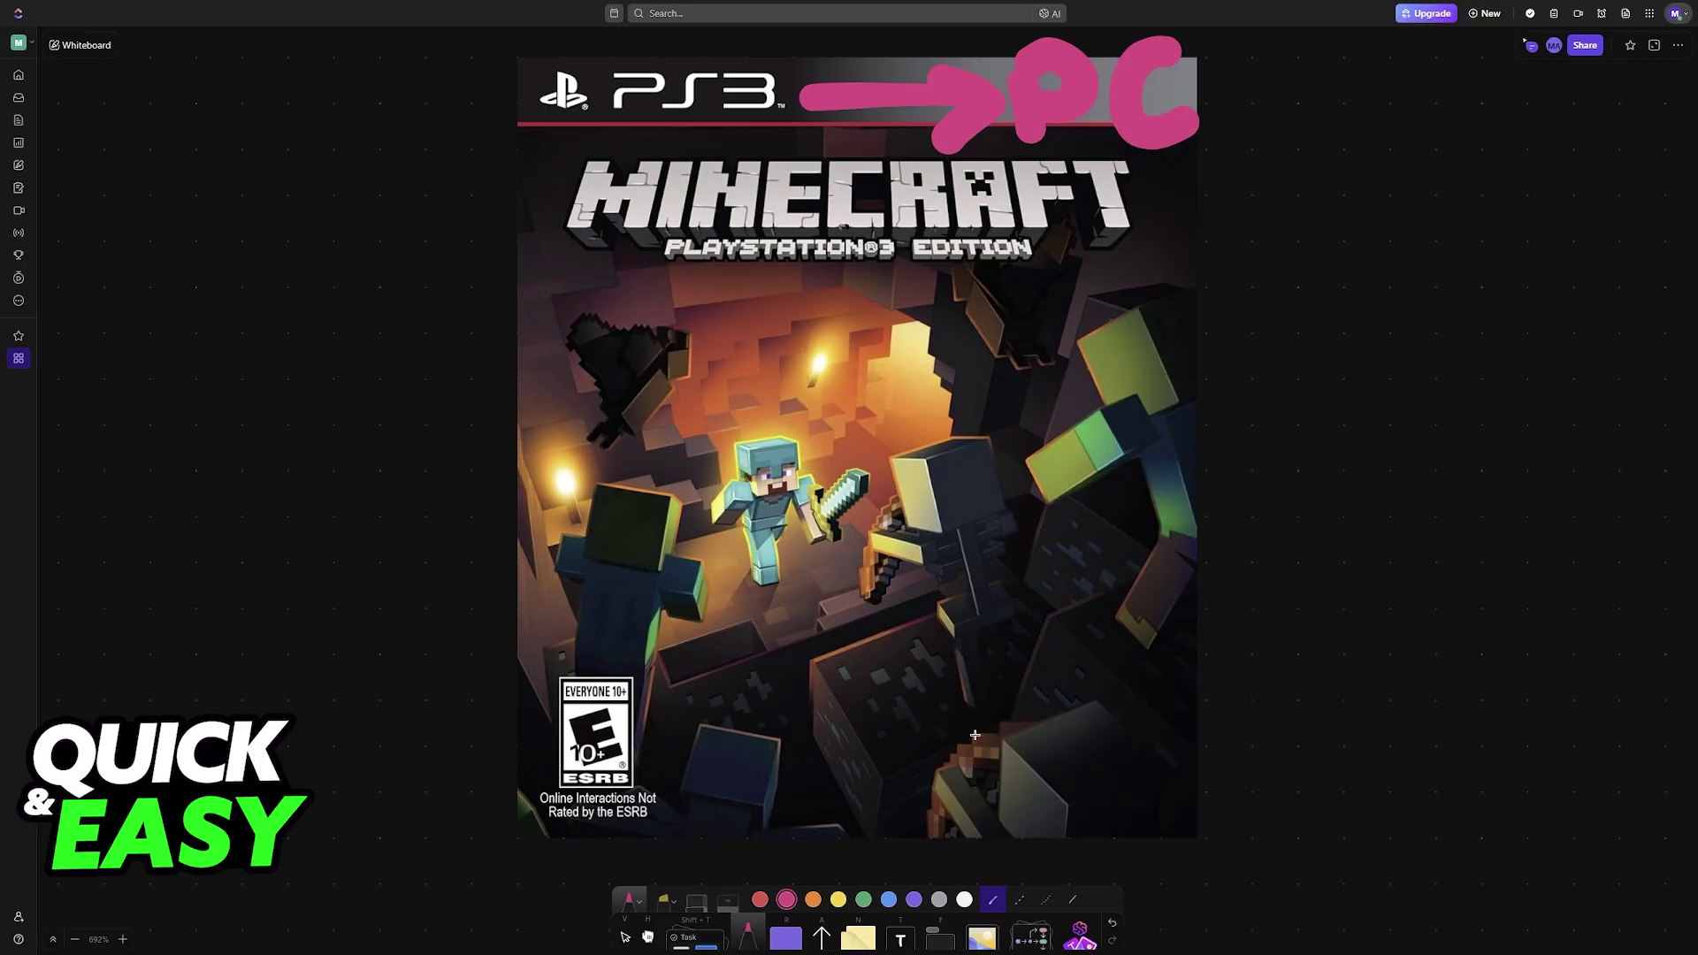
scroll(975, 731, "down", 5)
scroll(974, 730, "down", 3)
scroll(881, 742, "down", 4)
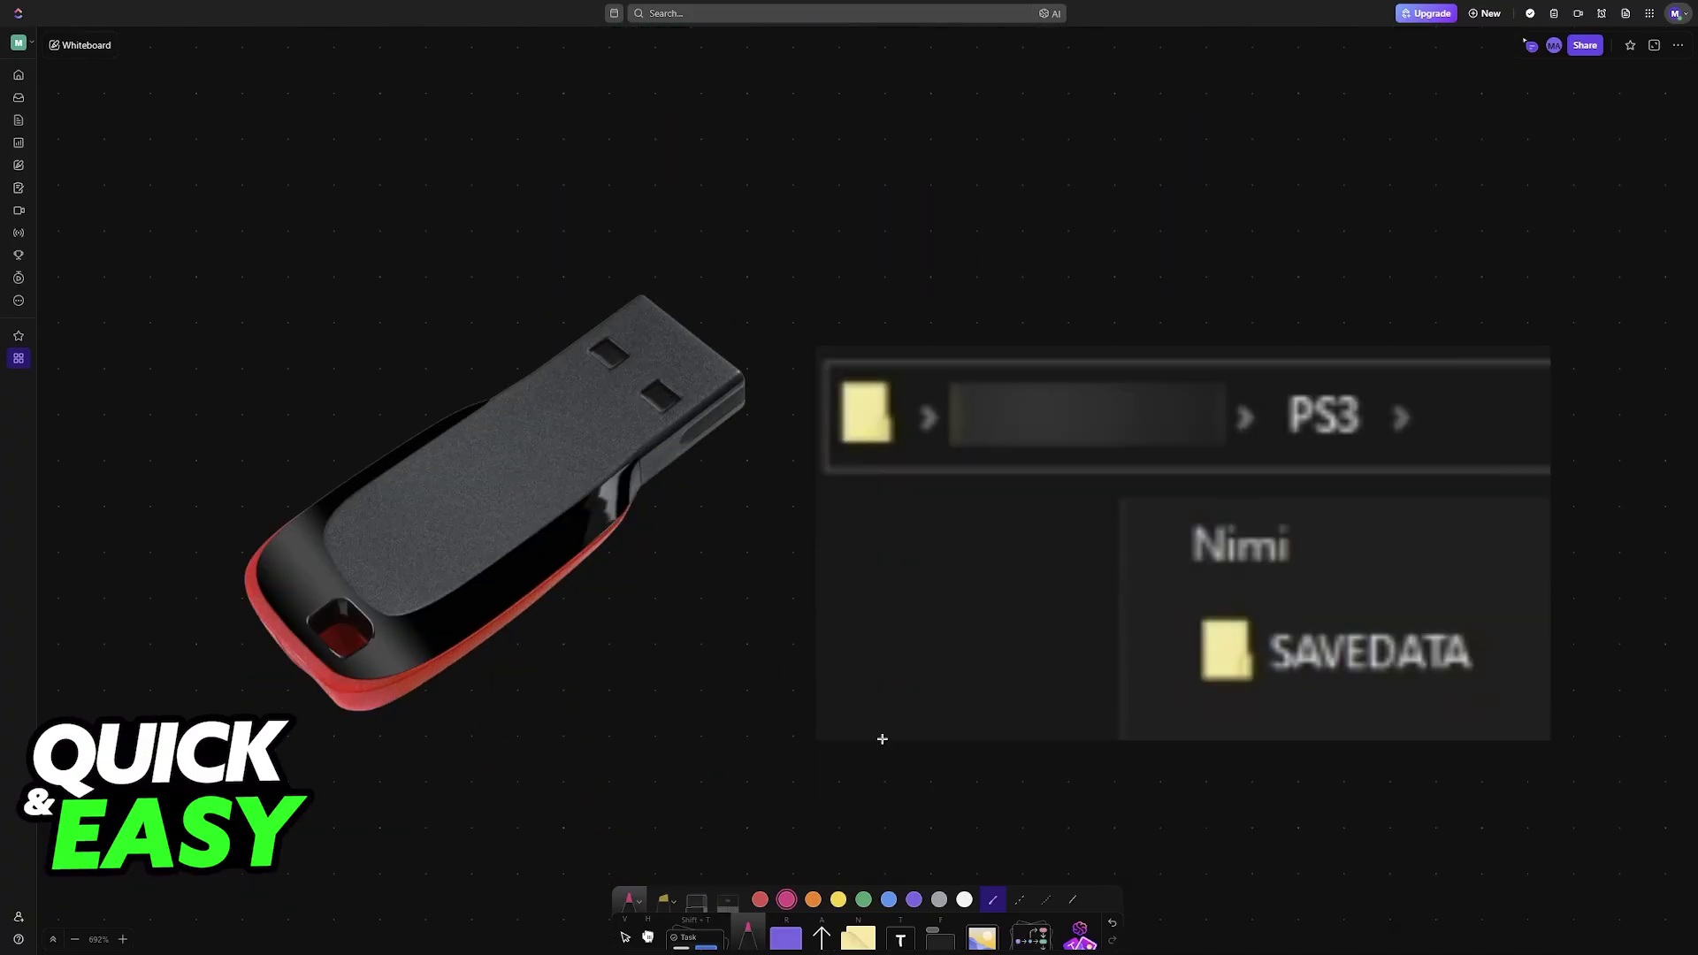
Draw a pink arrow at the USB drive and write DR over the blurred folder name.
left_click_drag(600, 717, 715, 669)
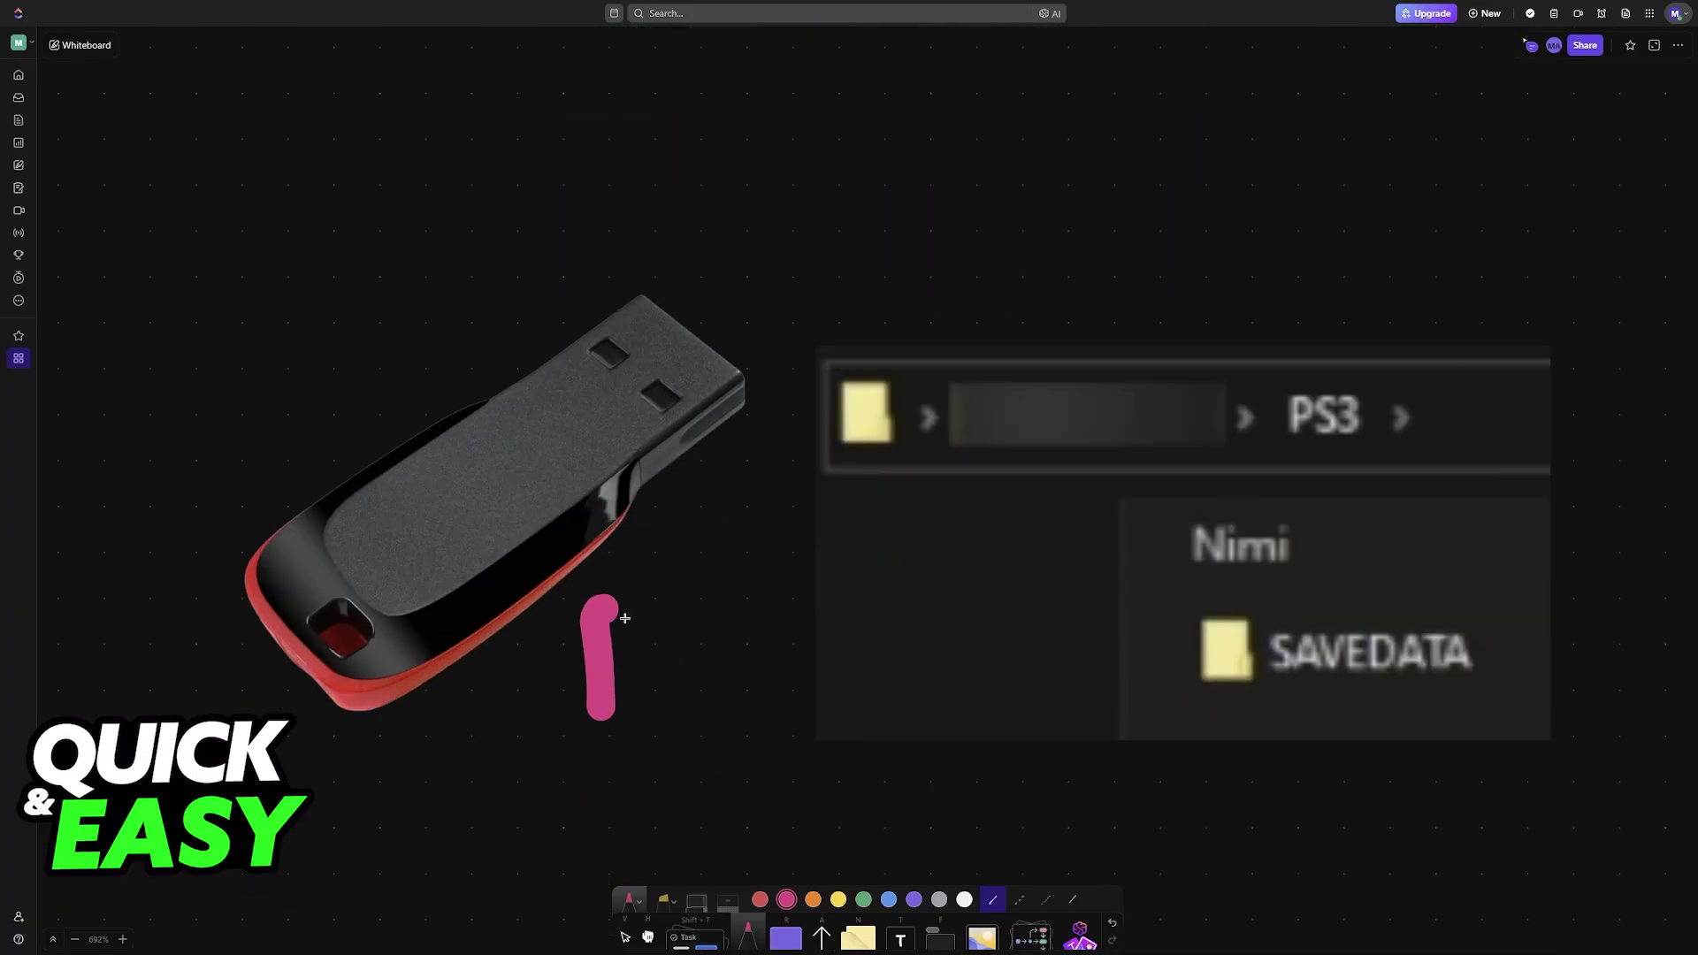
left_click_drag(610, 627, 743, 785)
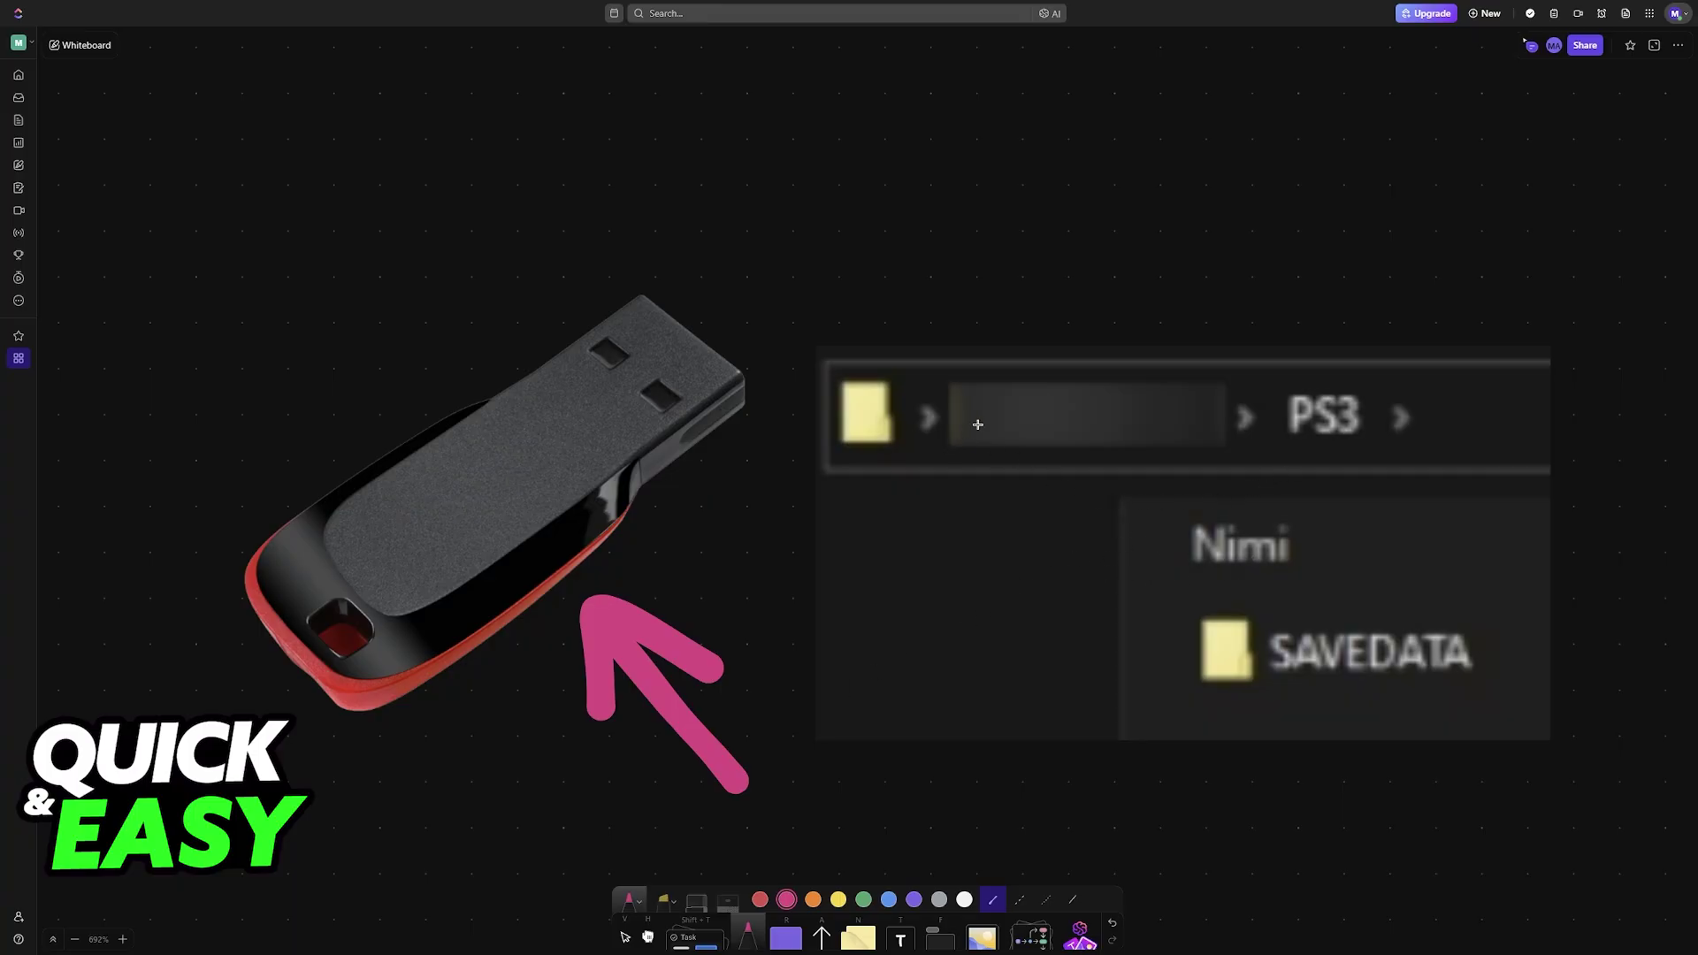
left_click_drag(967, 458, 960, 356)
left_click_drag(969, 462, 963, 349)
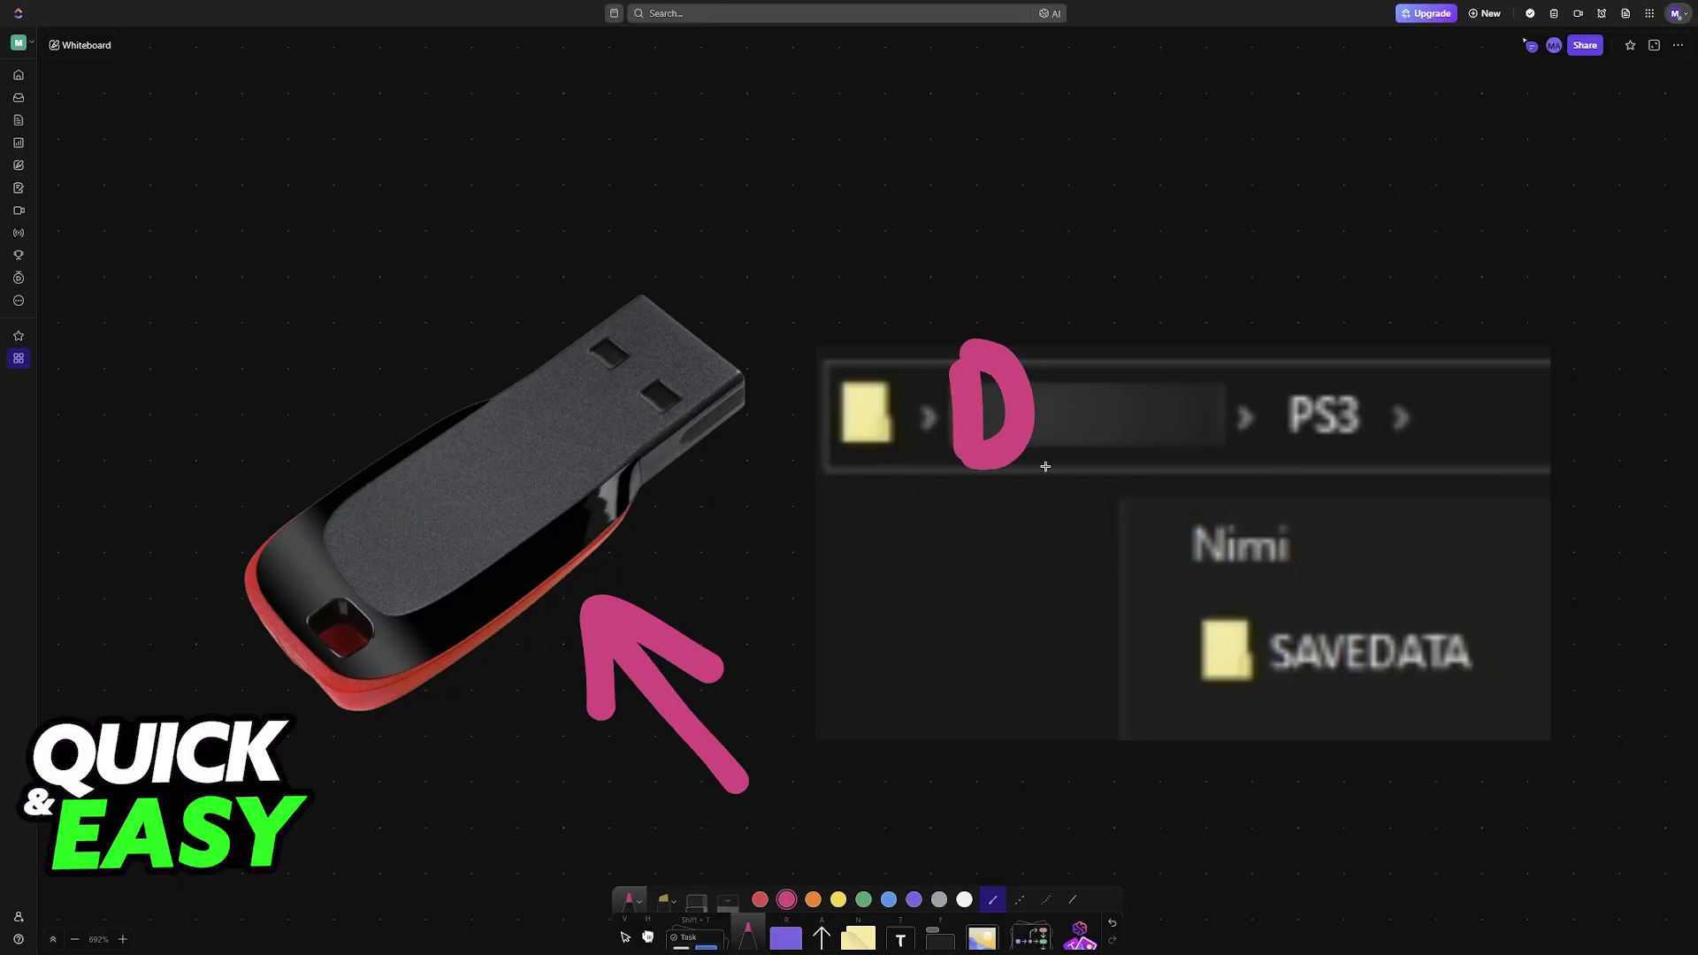
mouse_move(1061, 458)
left_mouse_down()
mouse_move(1062, 351)
mouse_move(1130, 475)
left_mouse_up()
Add a curved arrow to PS3, underline it, and draw an arrow down to SAVEDATA.
mouse_move(1045, 279)
left_mouse_down()
mouse_move(1344, 308)
mouse_move(1340, 343)
left_mouse_up()
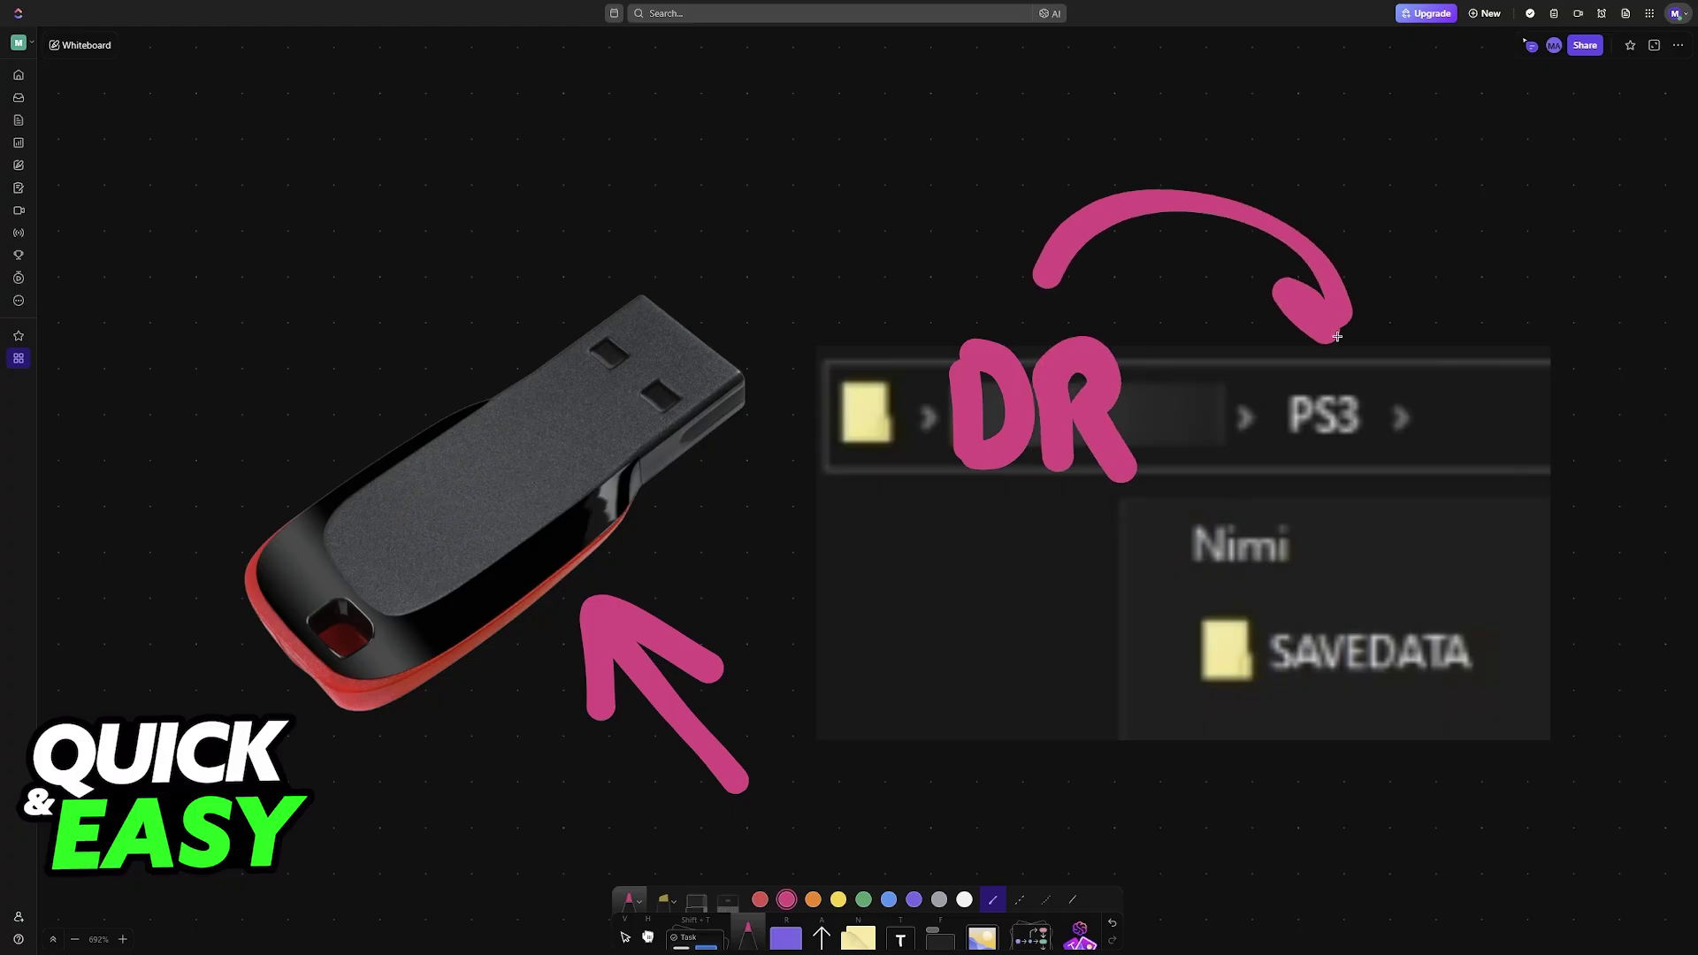
left_click_drag(1380, 273, 1340, 345)
left_click_drag(1295, 465, 1385, 472)
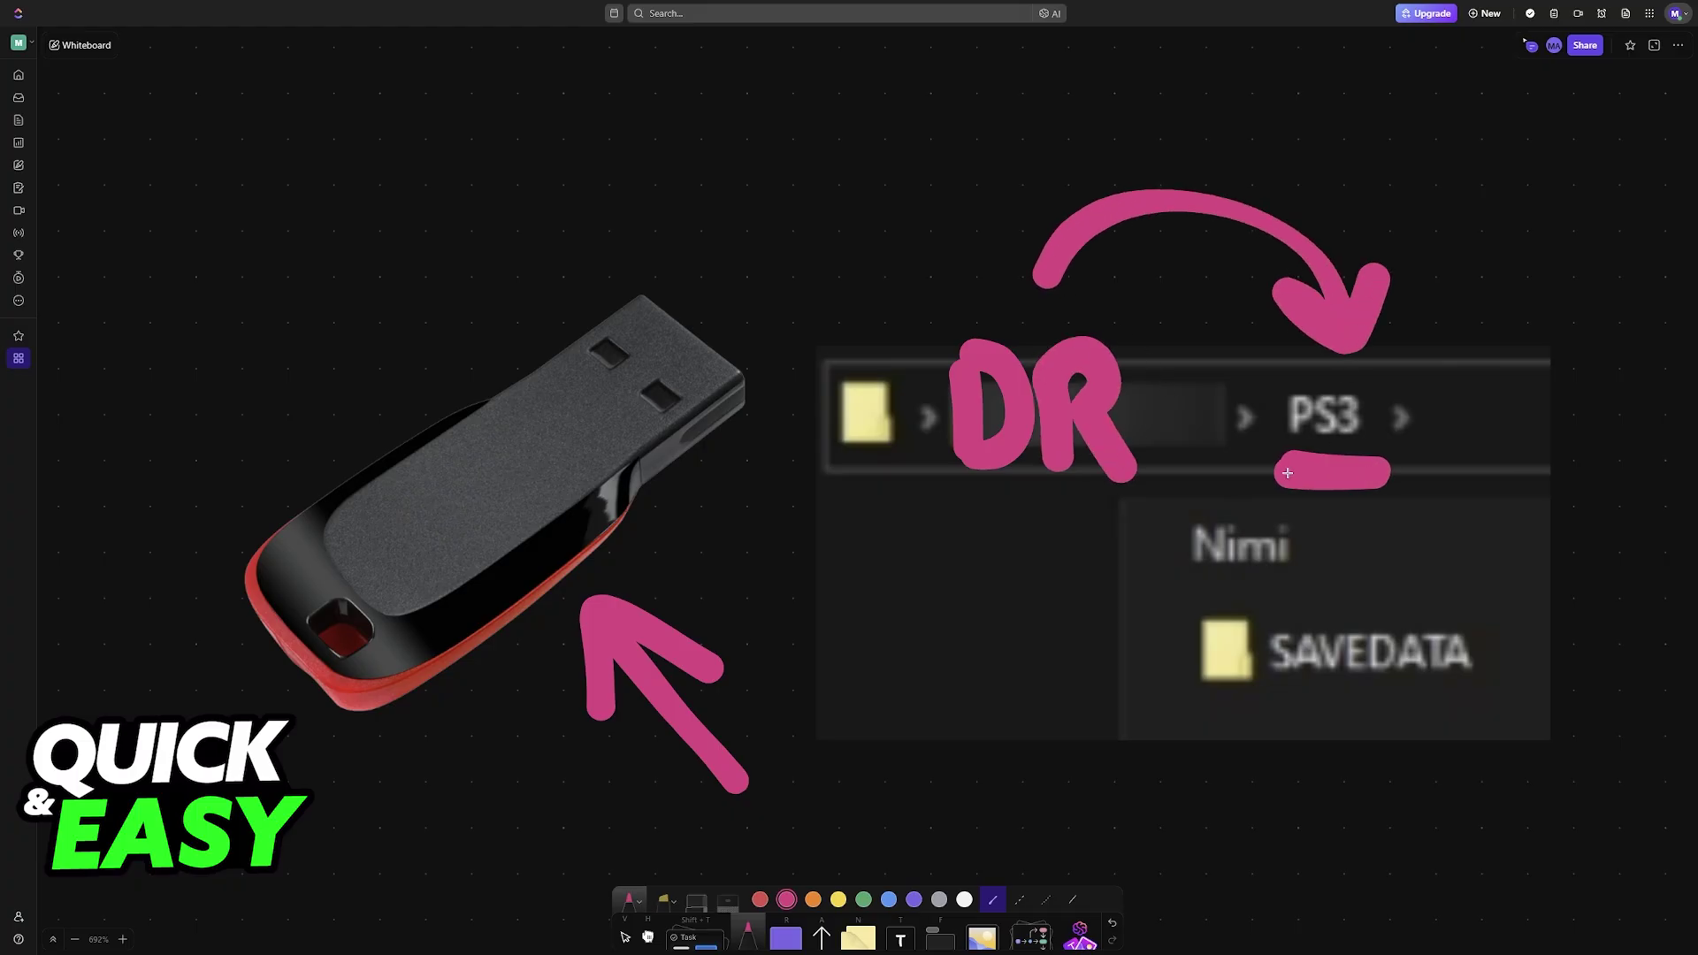
left_click_drag(1277, 475, 1378, 468)
left_click_drag(1309, 504, 1309, 597)
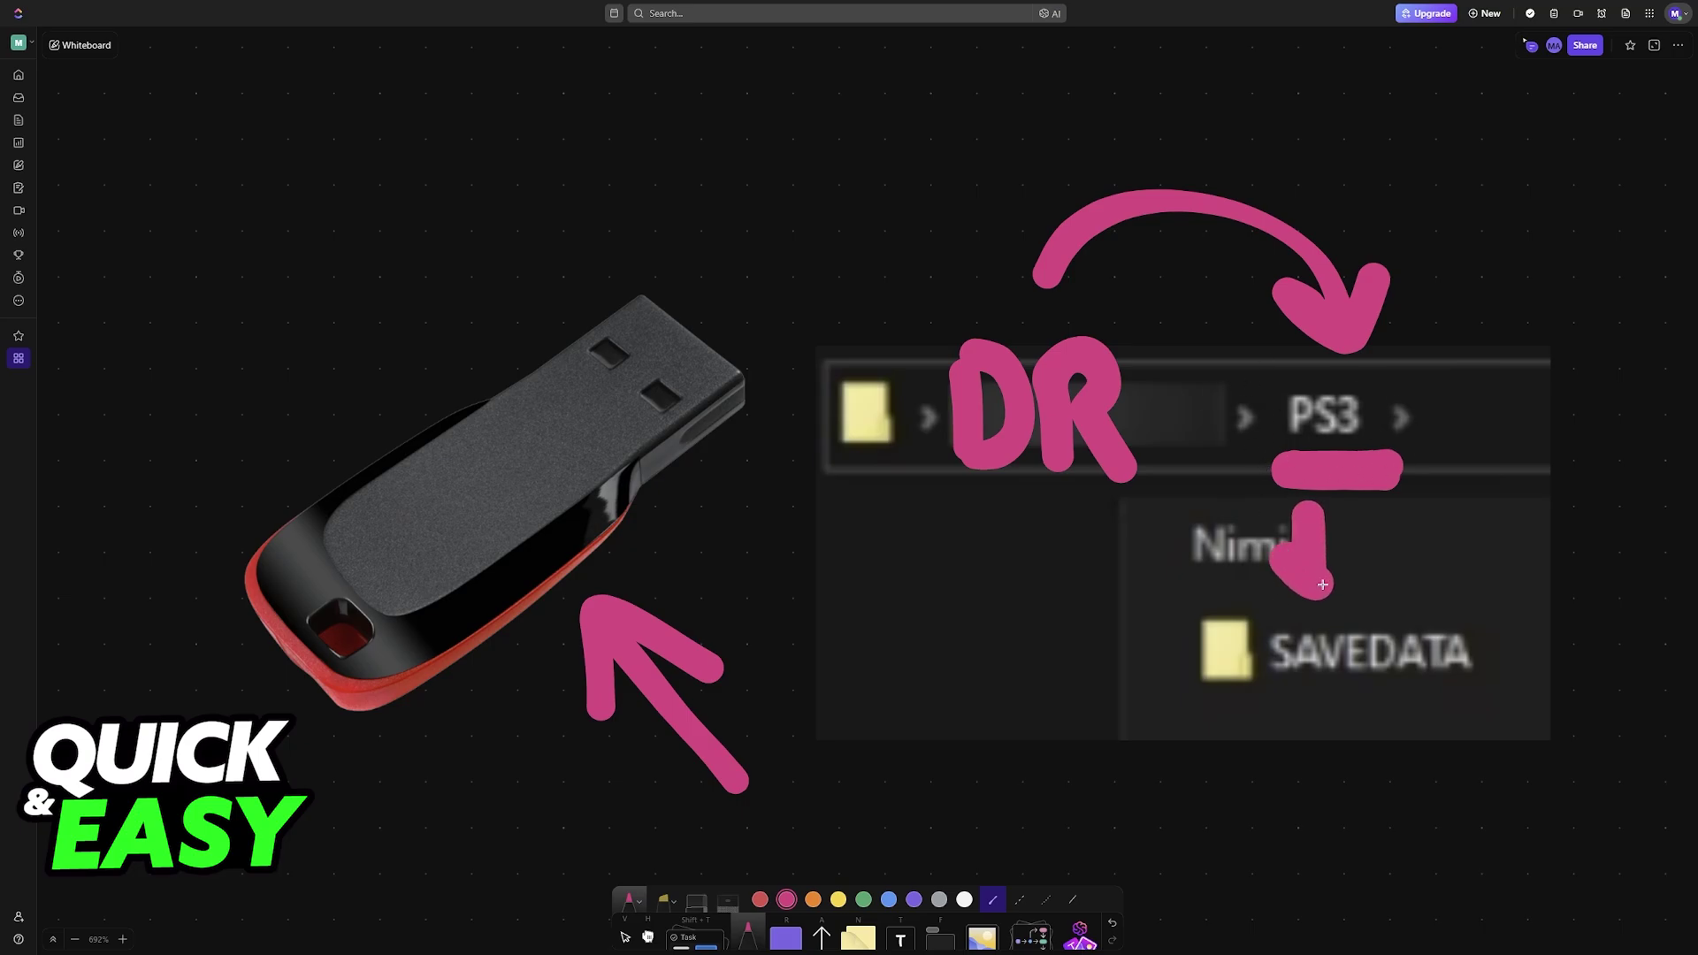
left_click_drag(1351, 544, 1315, 598)
Undo a stray outline around PS3, then underline SAVEDATA and the letters DR.
left_click_drag(1252, 404, 1304, 461)
key("ctrl+z")
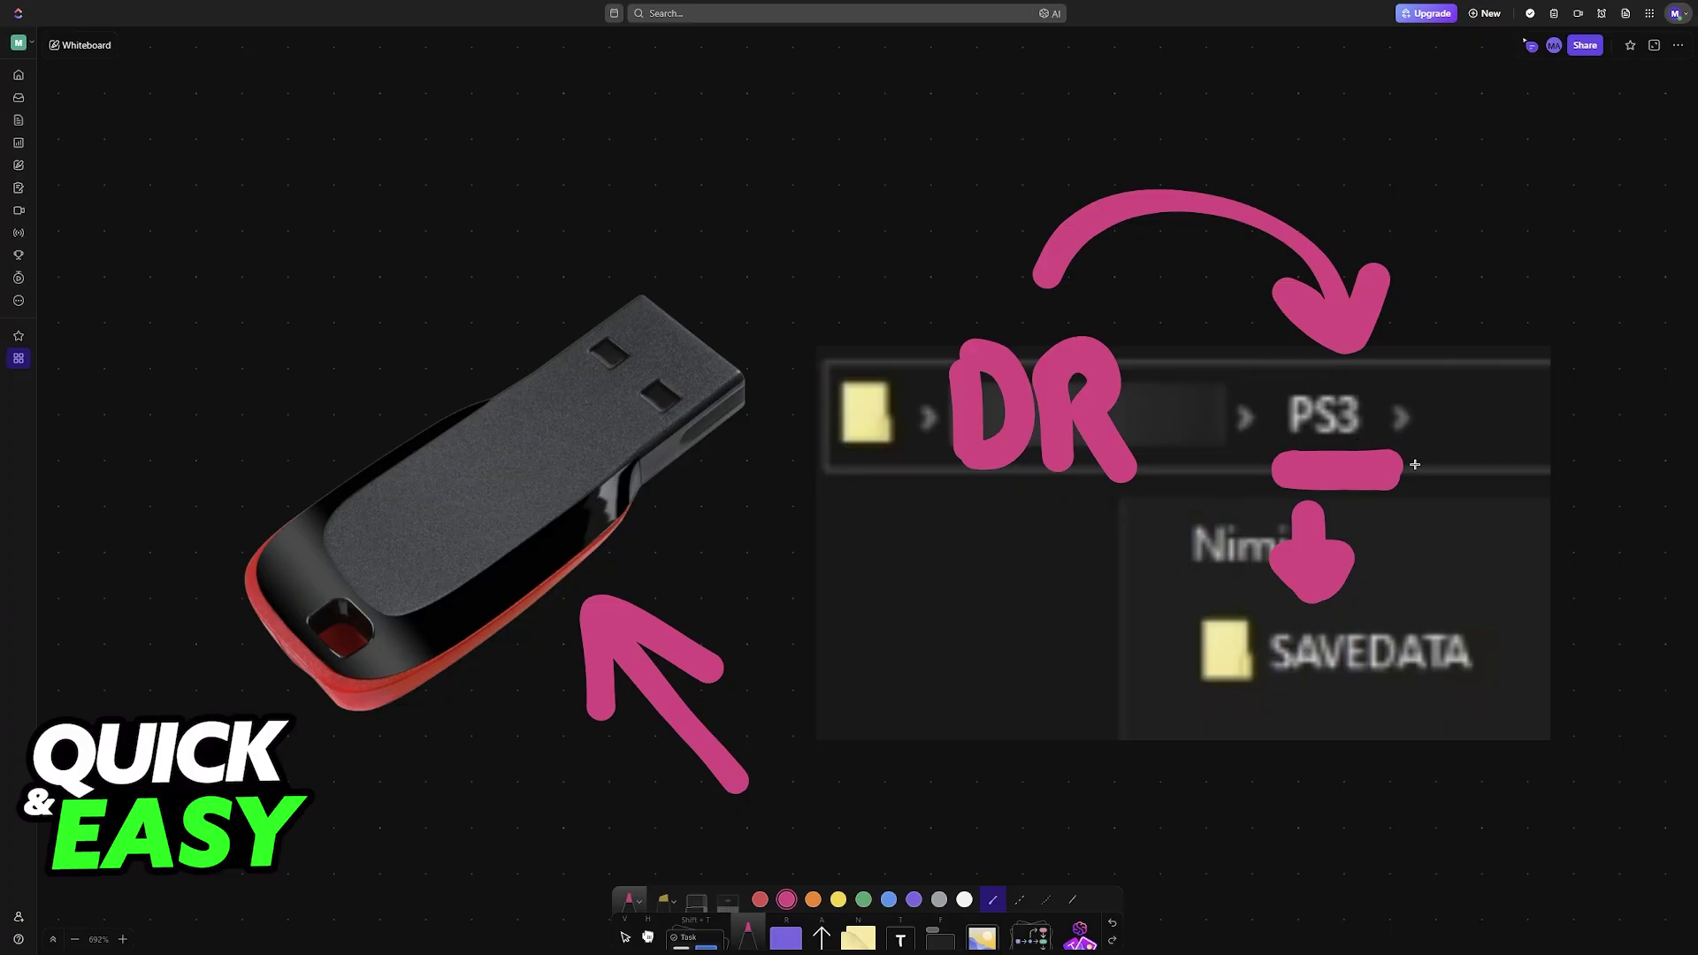
left_click_drag(1272, 702, 1502, 695)
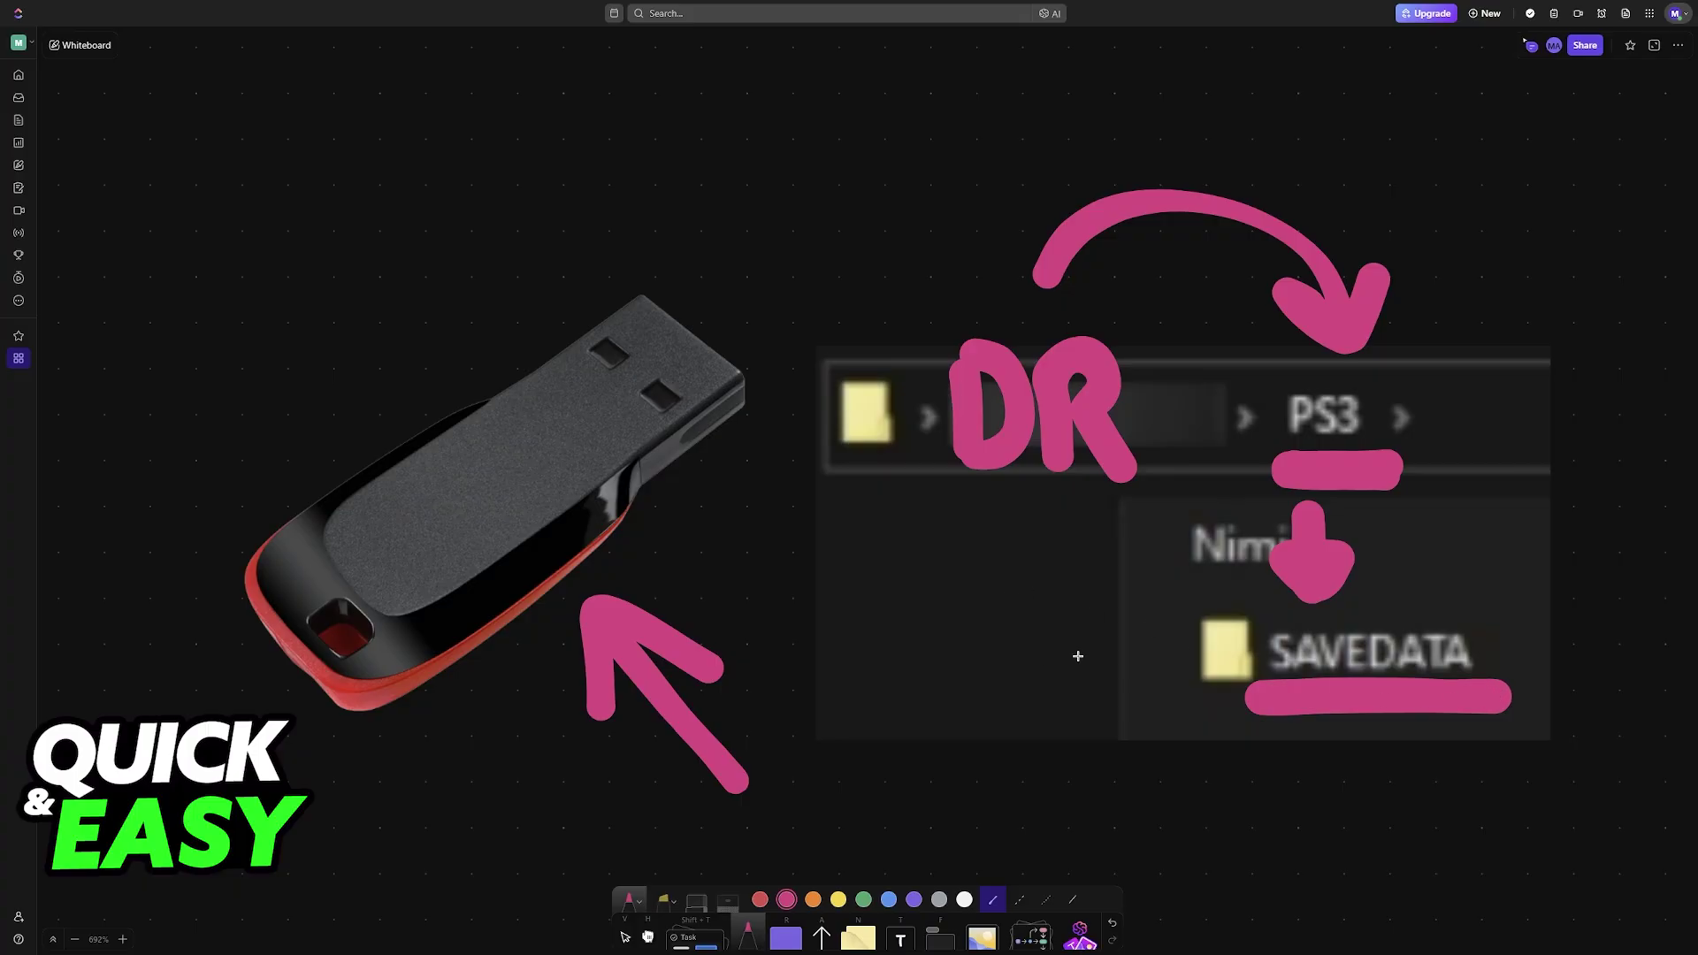
left_click_drag(955, 488, 1132, 486)
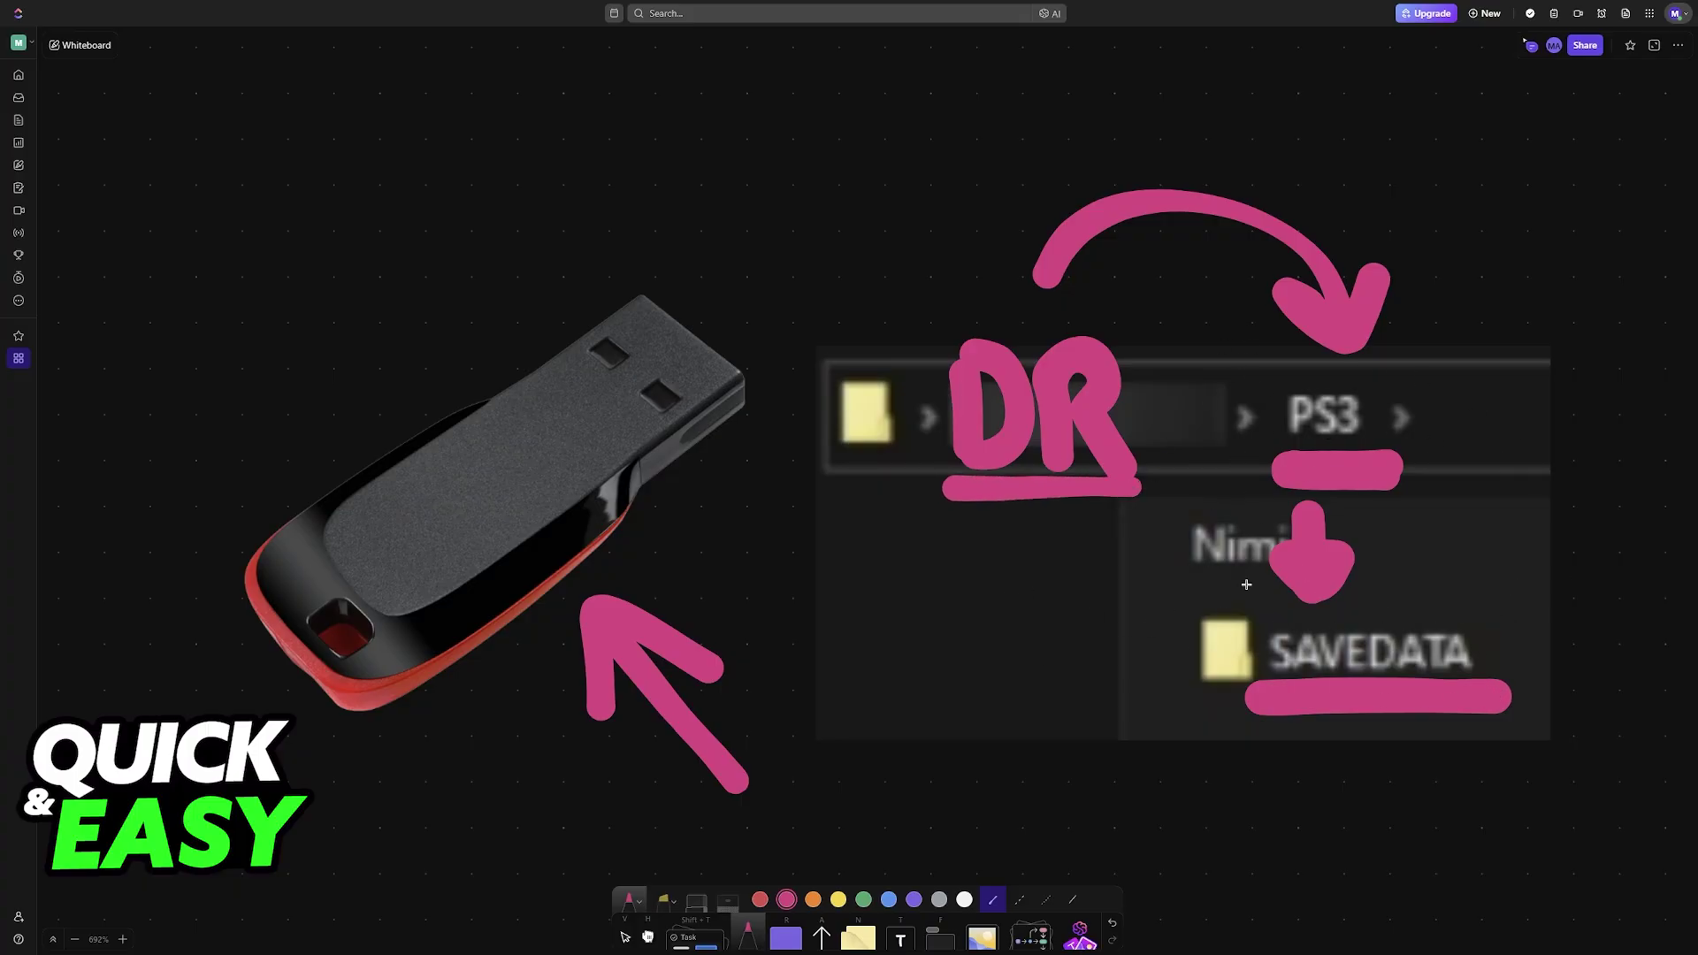
scroll(1342, 441, "down", 5)
scroll(1296, 437, "down", 5)
scroll(1150, 448, "down", 2)
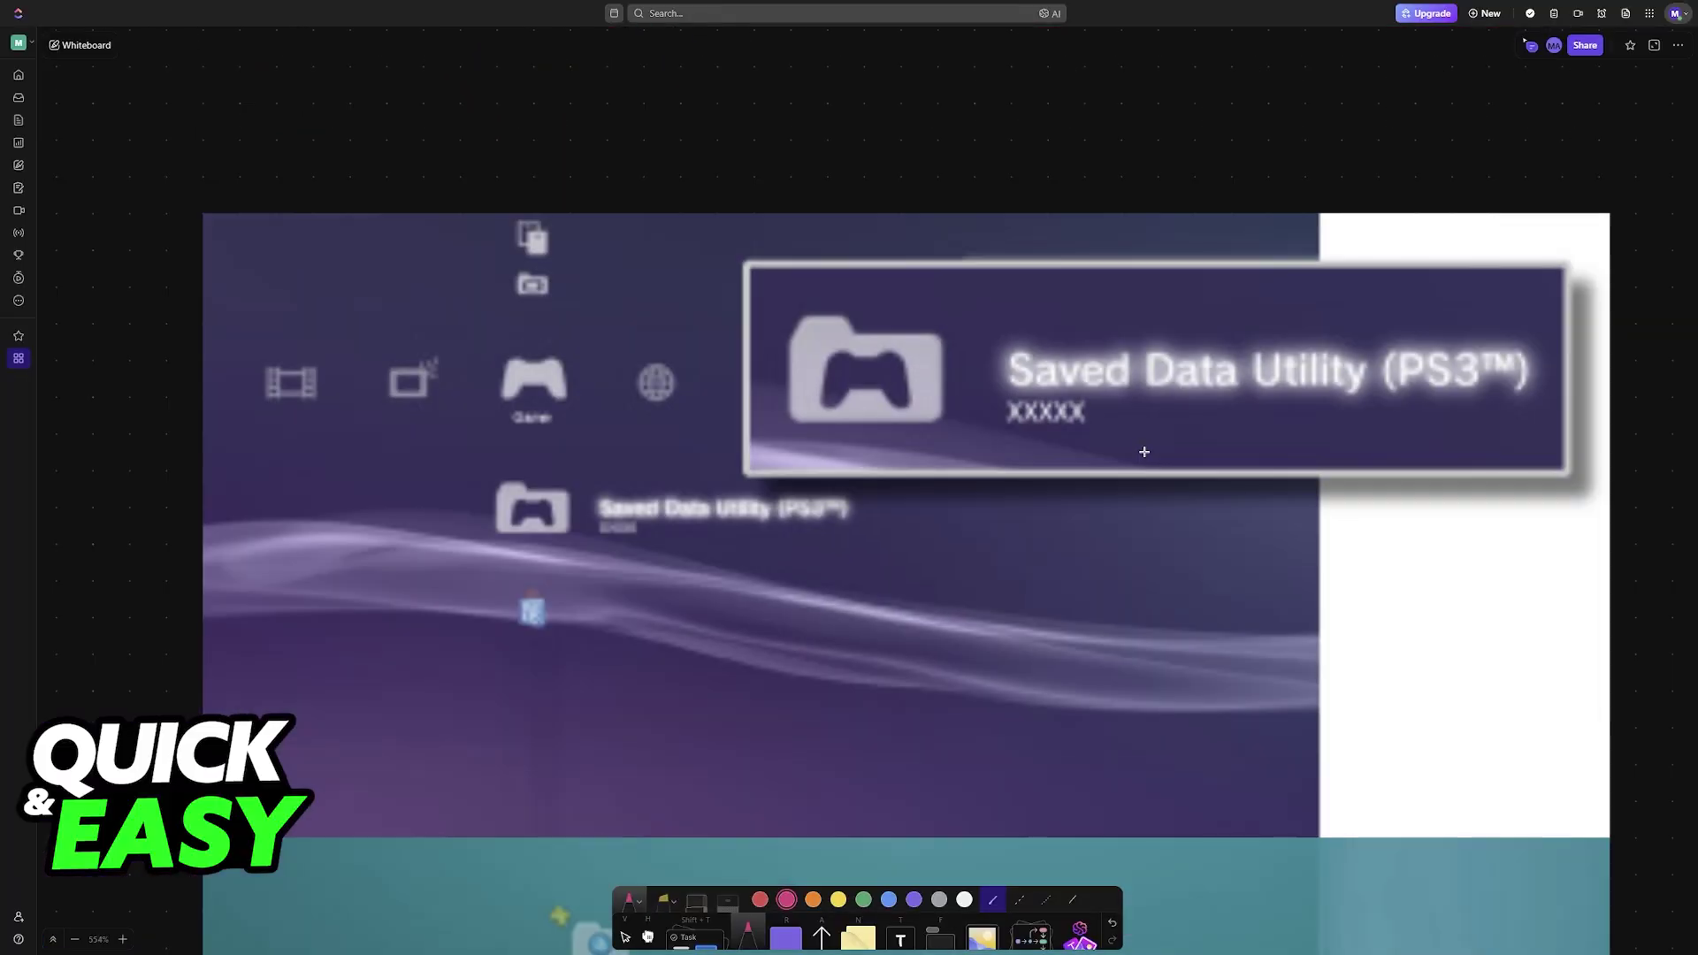
scroll(1143, 451, "down", 2)
scroll(1141, 451, "down", 3)
scroll(1092, 451, "down", 2)
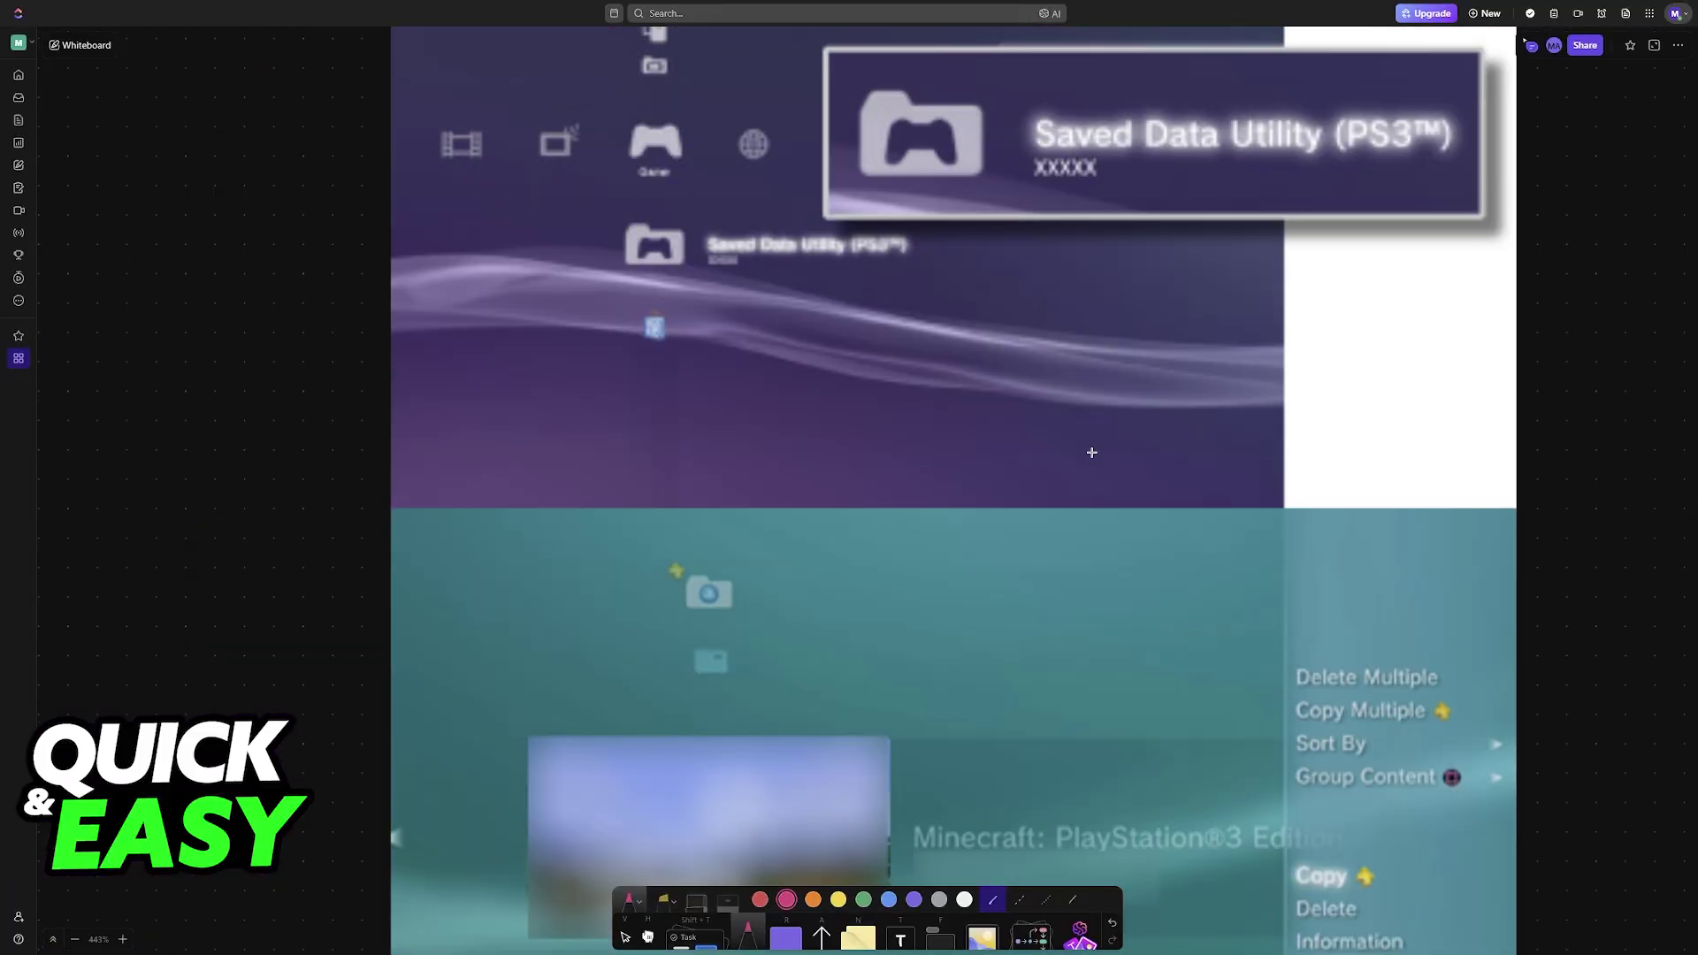
scroll(1086, 449, "down", 2)
scroll(1080, 454, "down", 2)
scroll(1061, 448, "right", 2)
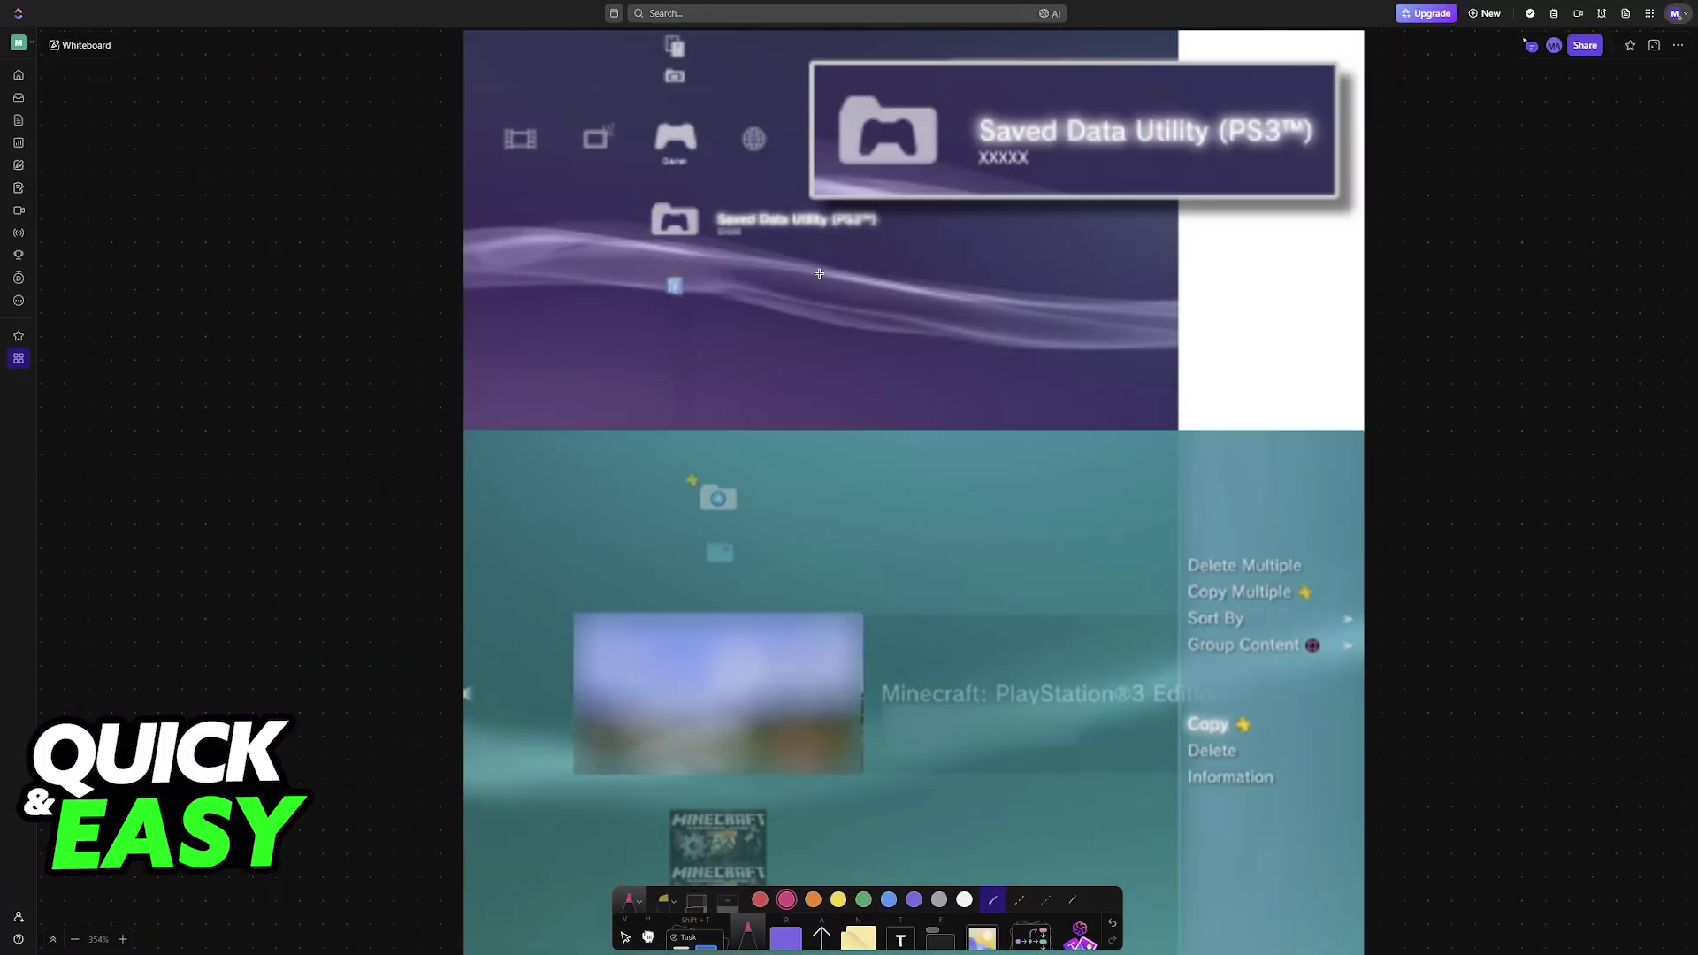
Arrow and underline the Saved Data Utility callout, bracket the Minecraft save thumbnail and underline its title.
mouse_move(880, 254)
left_mouse_down()
mouse_move(912, 251)
mouse_move(1024, 371)
left_mouse_up()
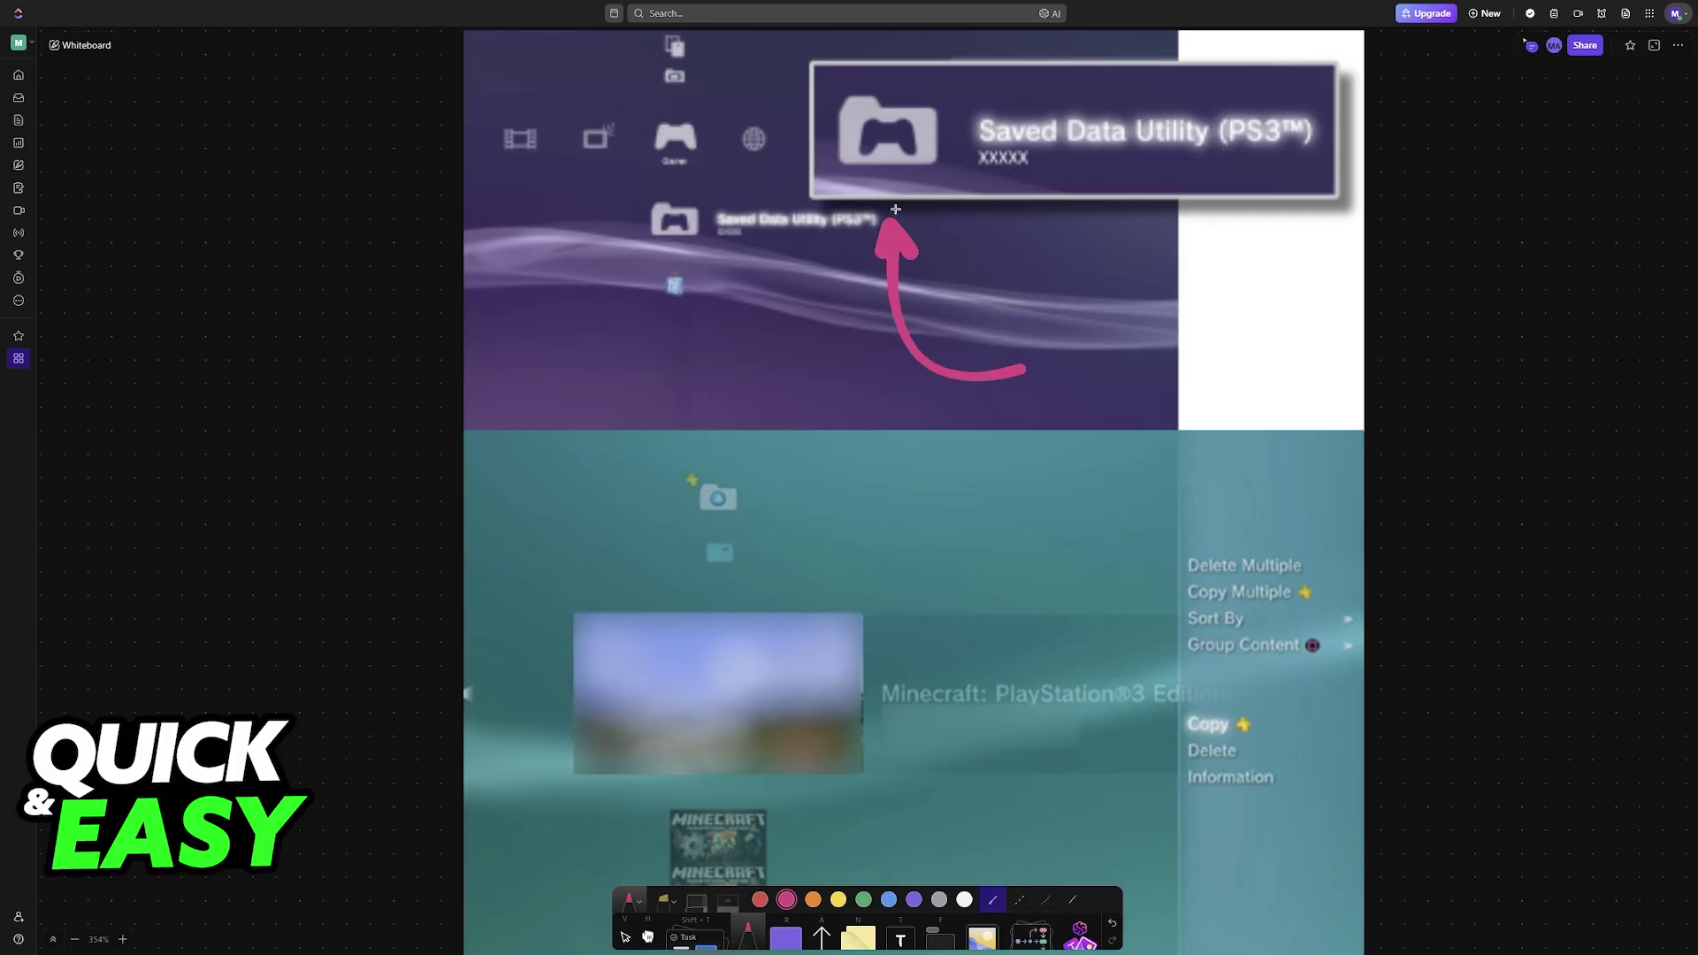
left_click_drag(844, 180, 956, 179)
left_click_drag(843, 178, 937, 169)
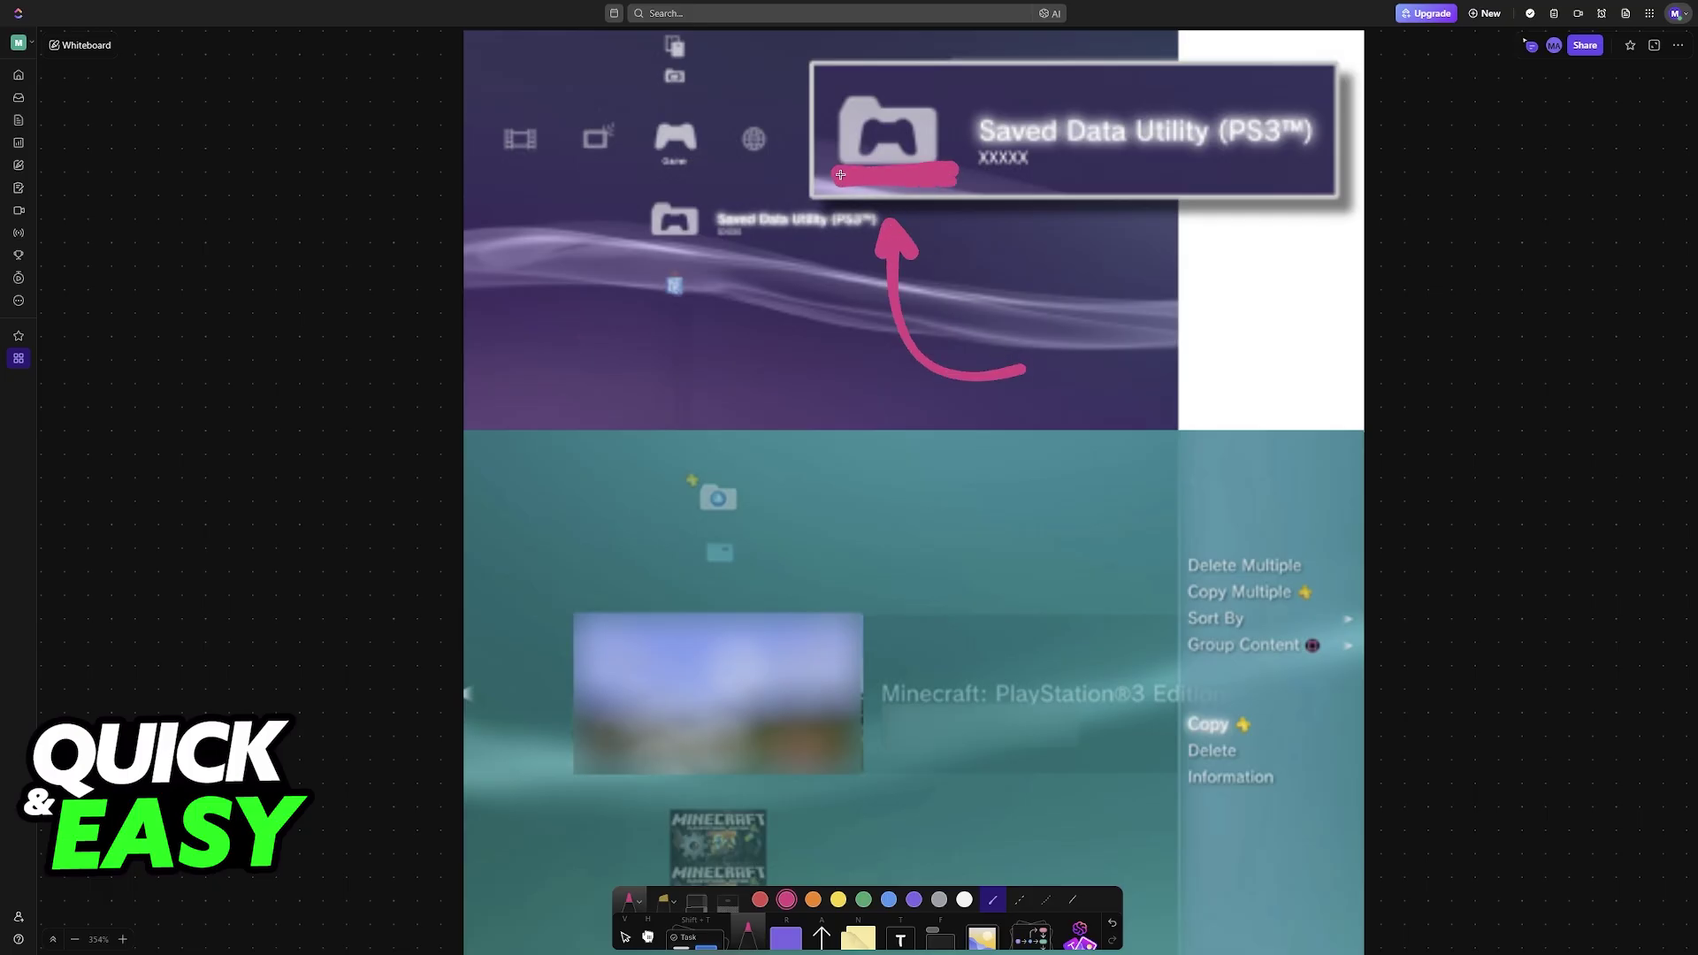
scroll(873, 411, "down", 2)
mouse_move(530, 468)
left_mouse_down()
mouse_move(514, 746)
mouse_move(536, 705)
left_mouse_up()
mouse_move(595, 646)
left_mouse_down()
mouse_move(577, 647)
mouse_move(577, 472)
mouse_move(605, 473)
left_mouse_up()
mouse_move(849, 646)
left_mouse_down()
mouse_move(867, 643)
mouse_move(866, 492)
mouse_move(849, 475)
left_mouse_up()
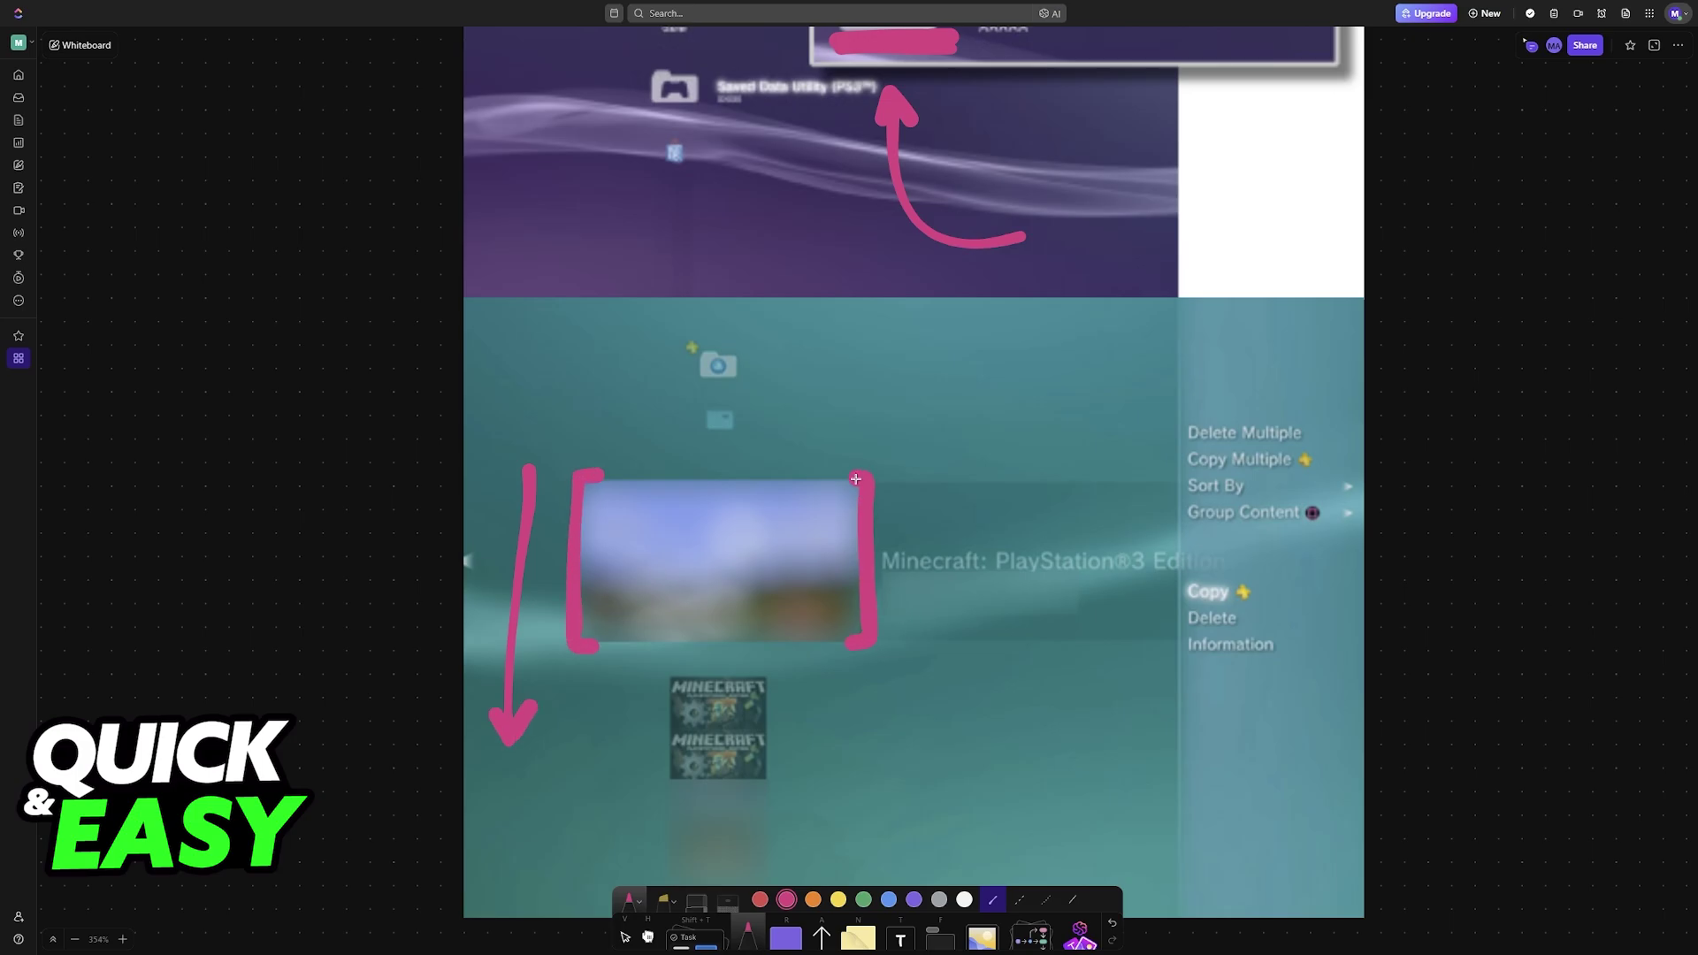
left_click_drag(890, 583, 990, 581)
Draw an arrow from the title to Copy and handwrite USB DRIVE beside it.
mouse_move(949, 585)
left_mouse_down()
mouse_move(1127, 626)
mouse_move(1171, 617)
mouse_move(1166, 635)
mouse_move(1274, 615)
mouse_move(1269, 574)
mouse_move(1170, 573)
mouse_move(1176, 610)
mouse_move(1336, 596)
mouse_move(1340, 611)
mouse_move(1389, 568)
mouse_move(1393, 618)
left_mouse_up()
left_click(1413, 571)
left_click_drag(1437, 557, 1445, 621)
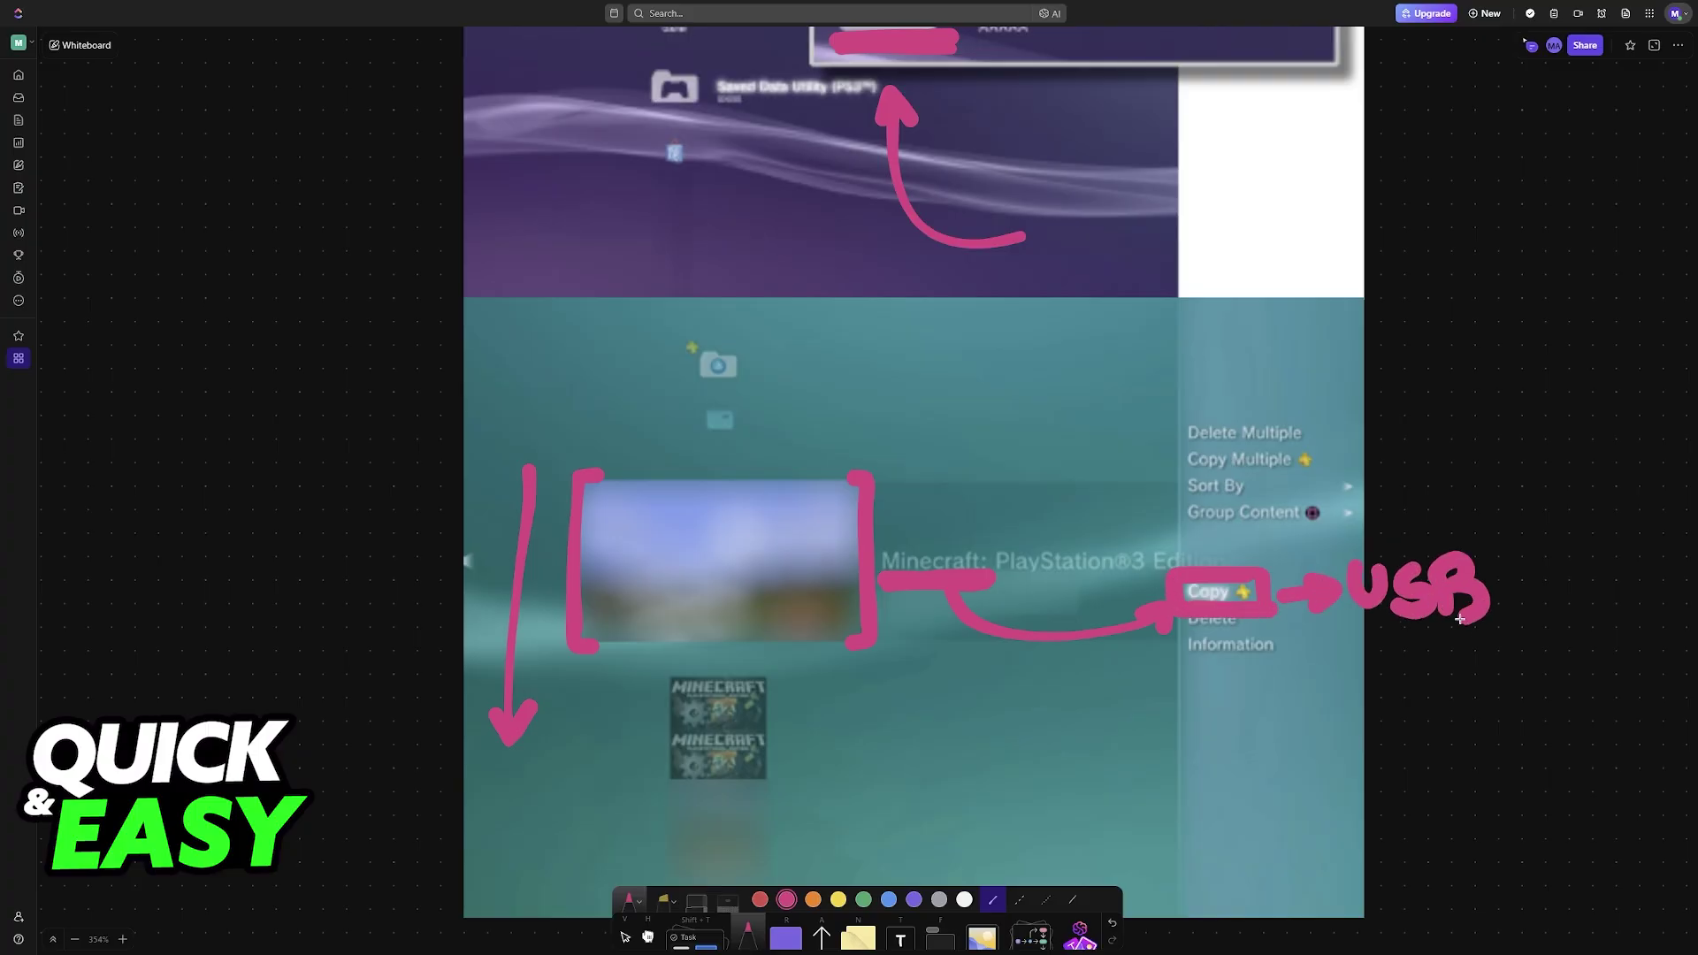
left_click_drag(1345, 676, 1368, 645)
mouse_move(1396, 700)
left_mouse_down()
mouse_move(1402, 643)
mouse_move(1441, 703)
mouse_move(1507, 650)
mouse_move(1539, 706)
mouse_move(1555, 687)
left_mouse_up()
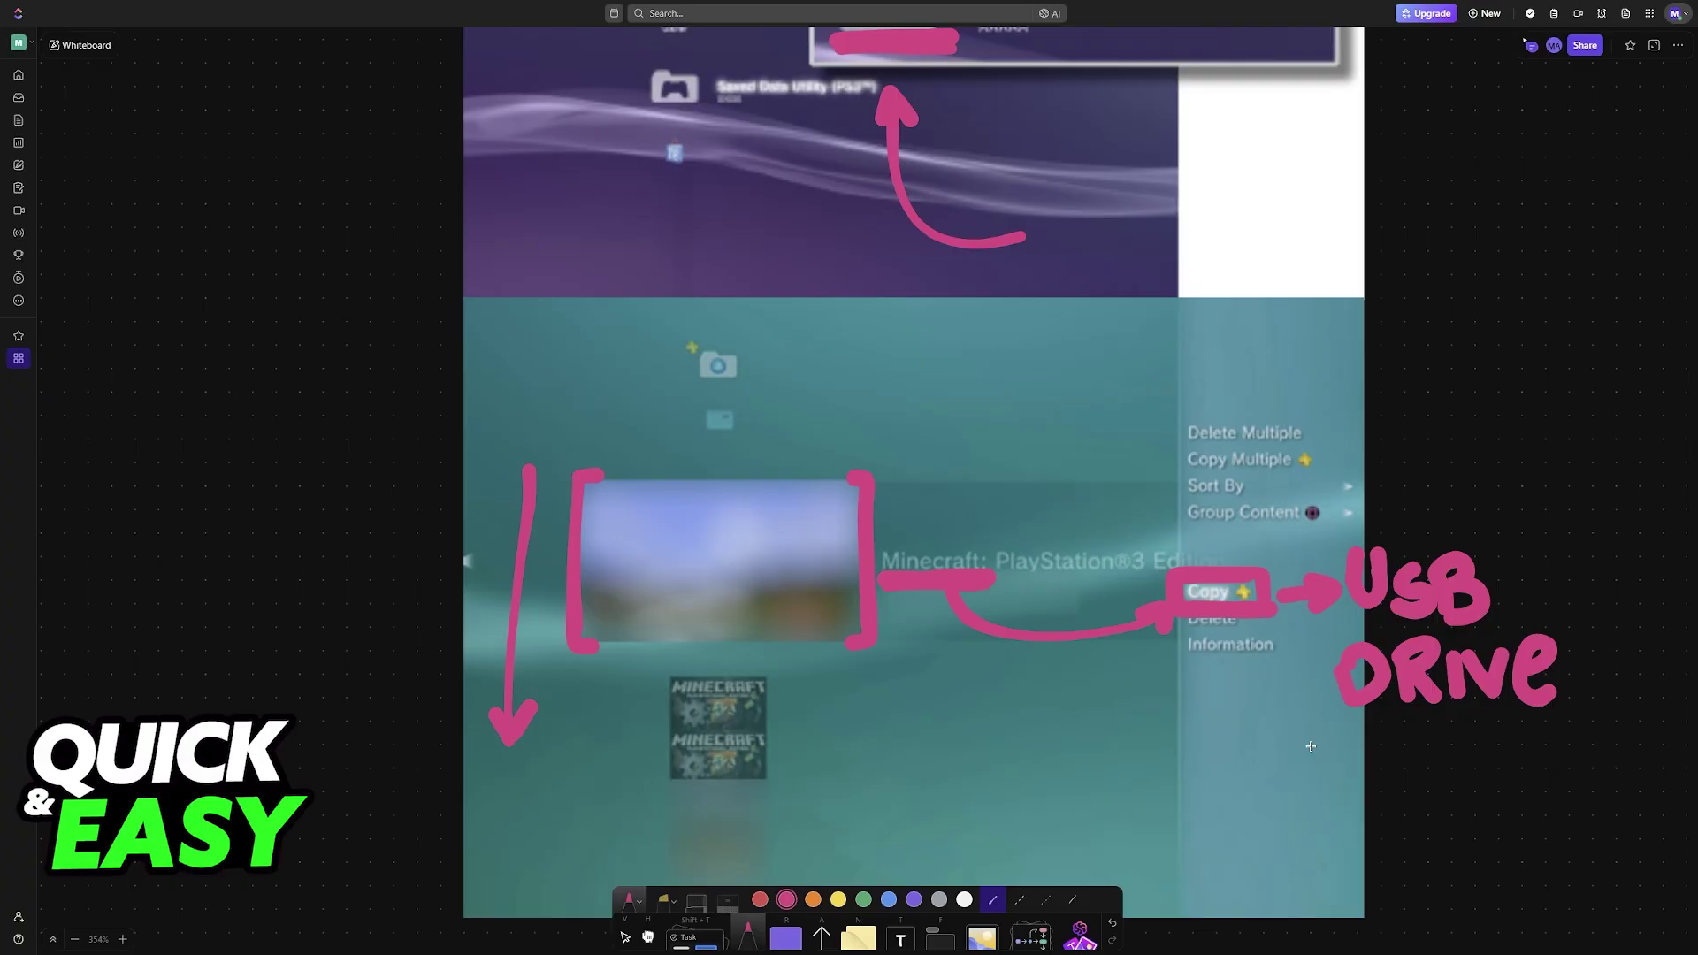
scroll(1289, 700, "down", 5)
scroll(1175, 580, "down", 5)
scroll(1061, 532, "down", 2)
scroll(977, 503, "up", 2)
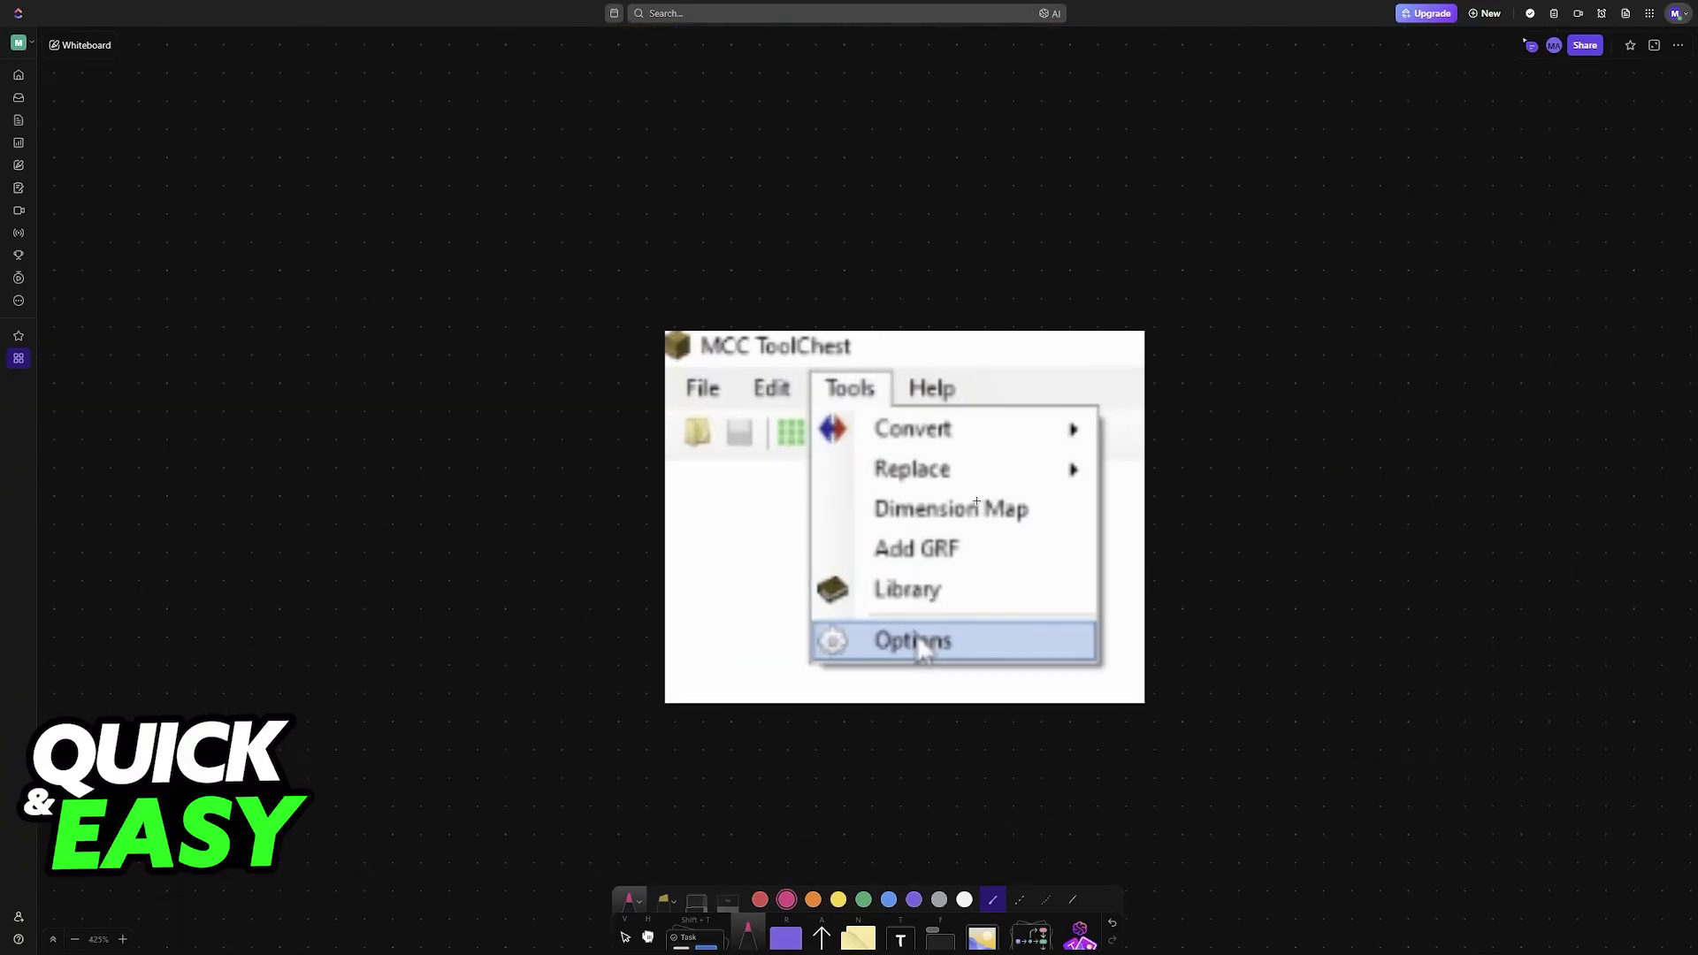
Visit the MCC Tool Chest site's Download page, then return to the whiteboard.
left_click(252, 14)
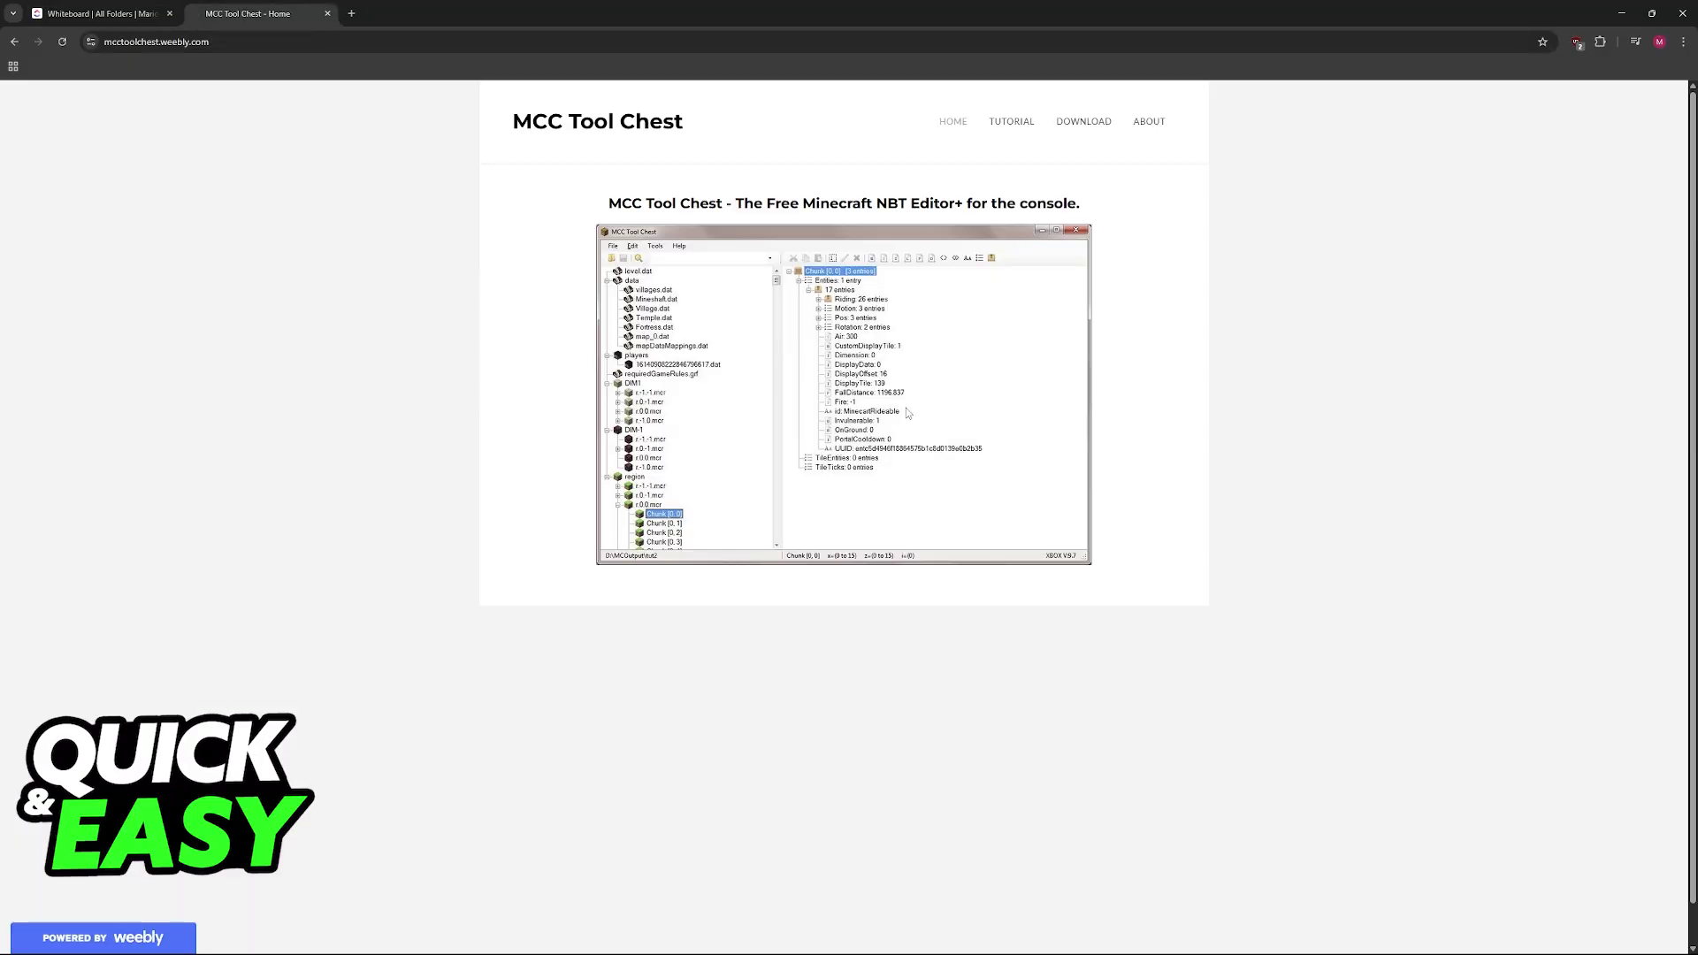
scroll(906, 407, "up", 4, "ctrl")
scroll(830, 416, "down", 1, "ctrl")
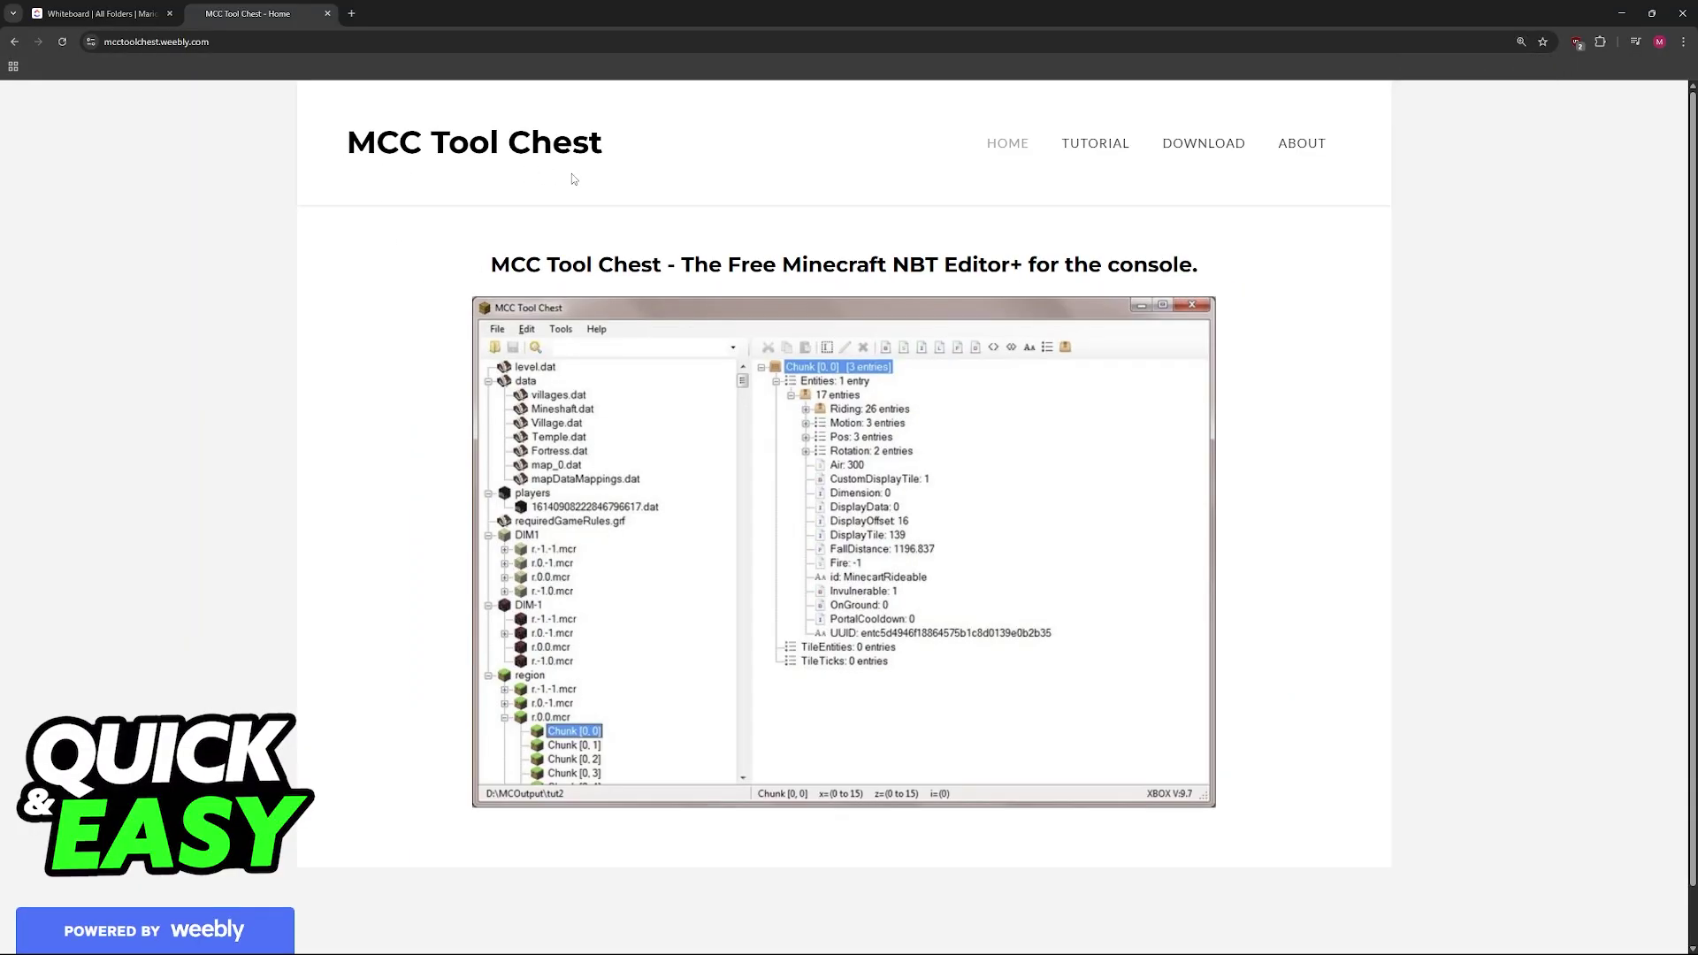
left_click(1209, 144)
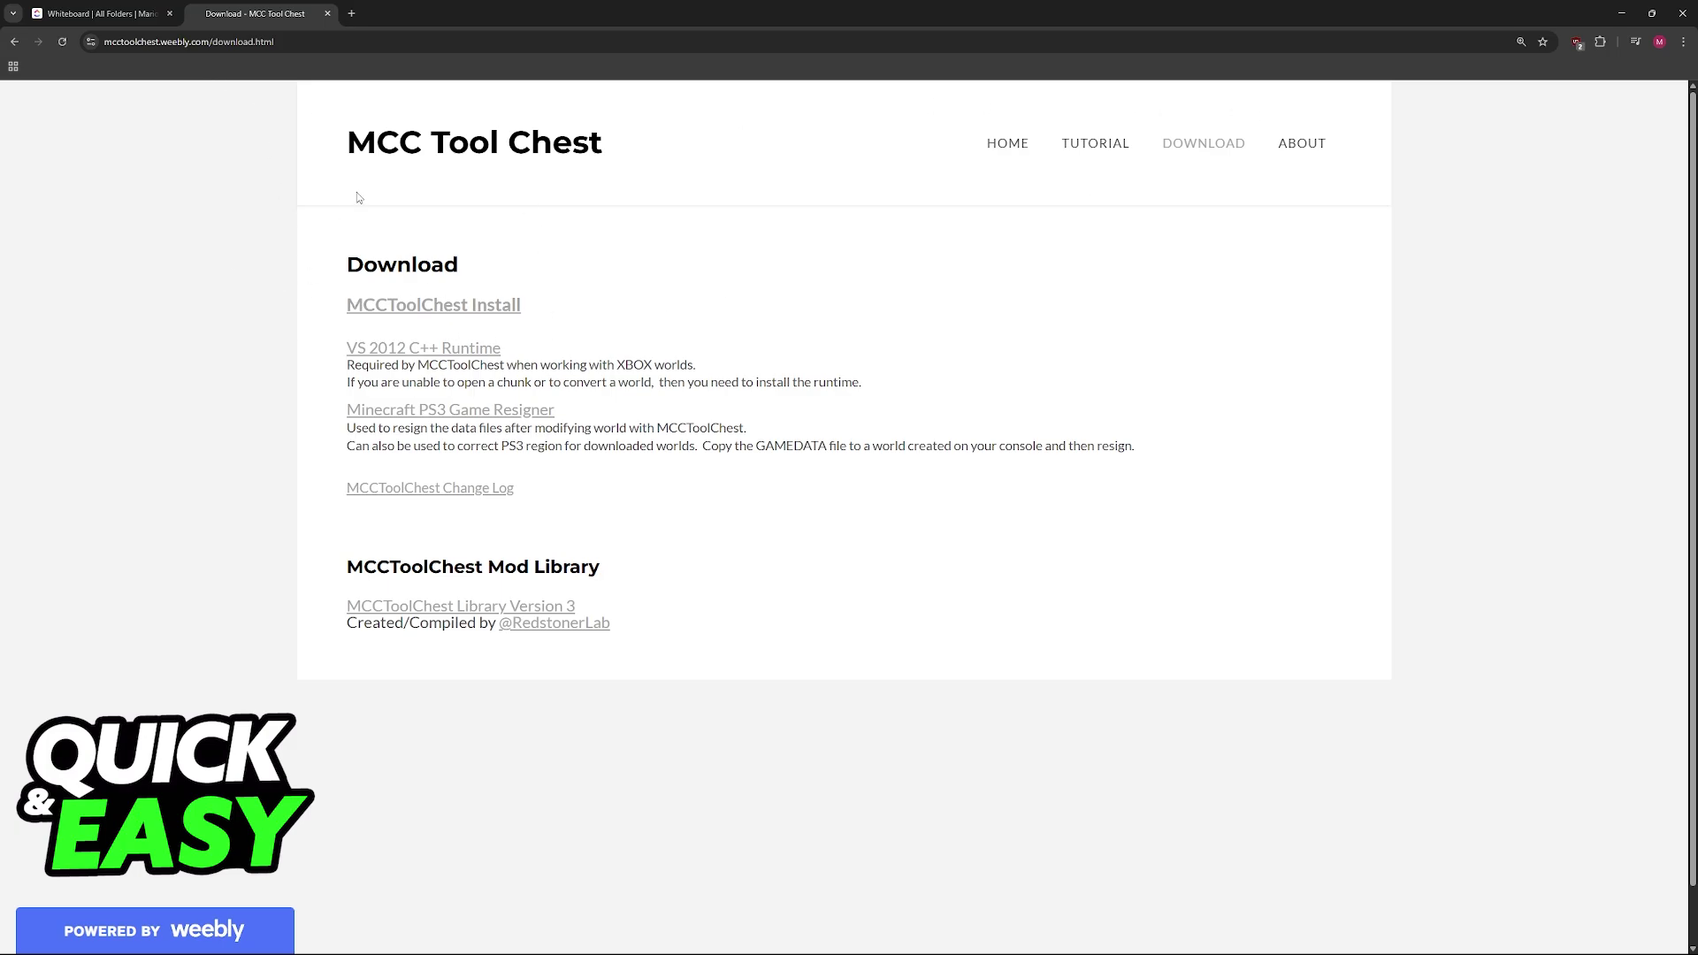
left_click(132, 12)
scroll(1030, 521, "down", 1)
Check the ToolChest title, go fullscreen, then bracket PS3 and underline Default console type.
left_click_drag(816, 345, 876, 325)
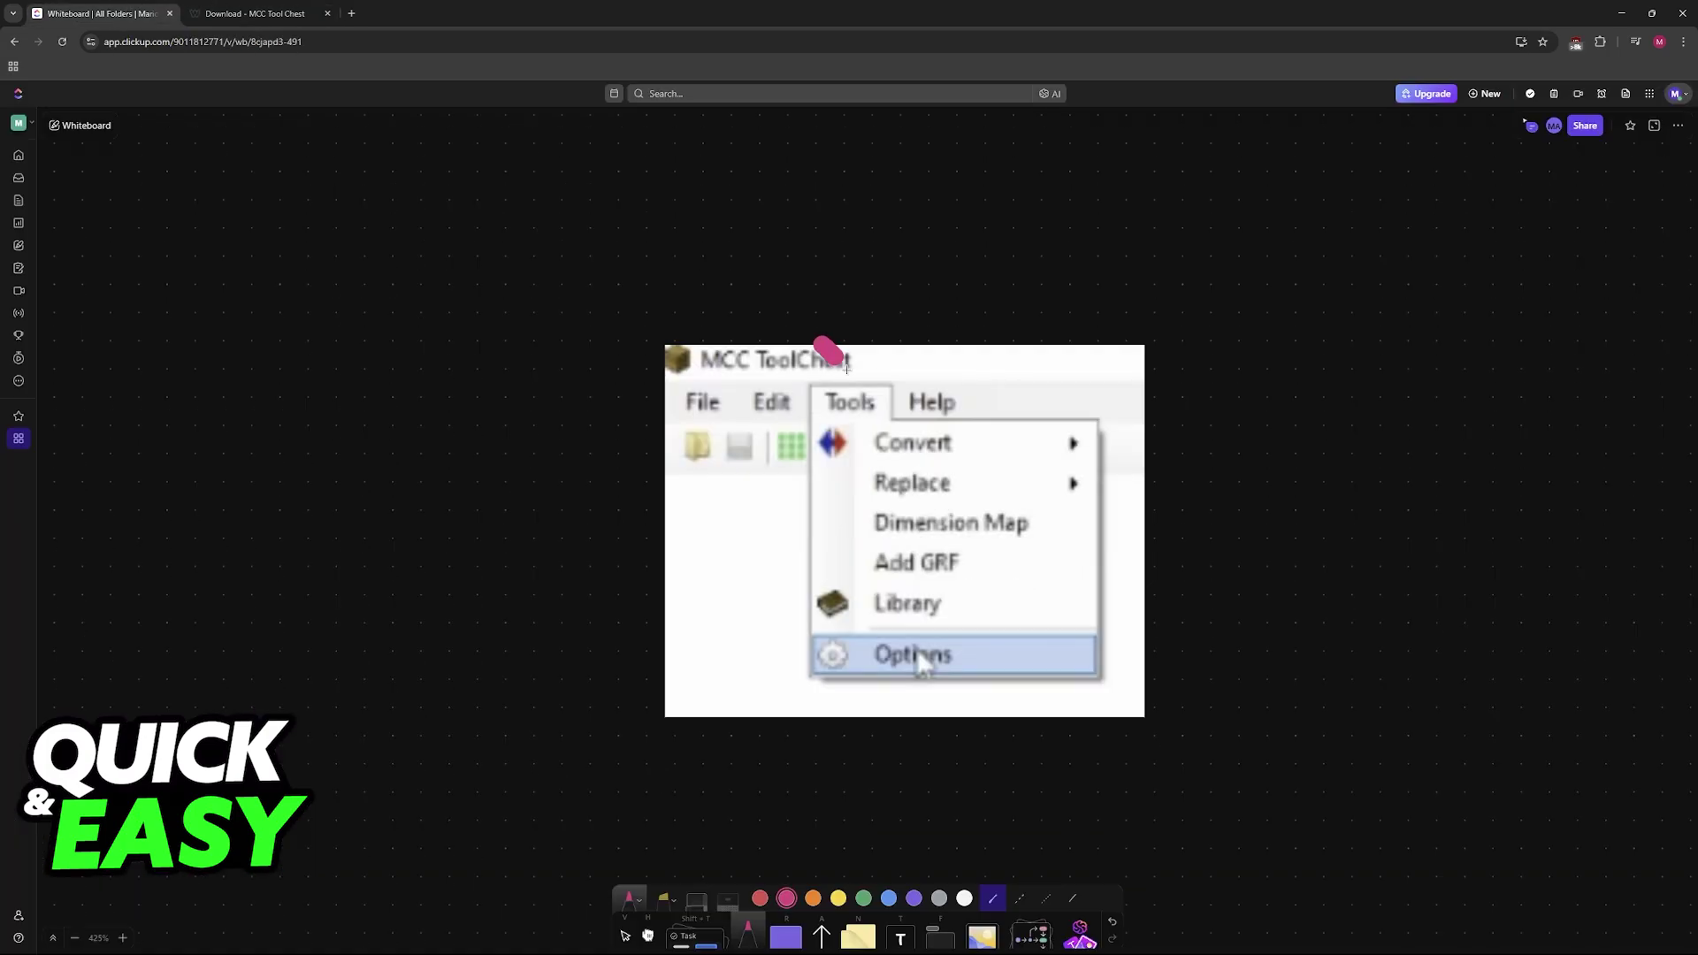
key("F11")
mouse_move(897, 651)
left_mouse_down()
mouse_move(947, 650)
mouse_move(948, 574)
left_mouse_up()
scroll(948, 650, "down", 5)
scroll(1147, 483, "down", 1)
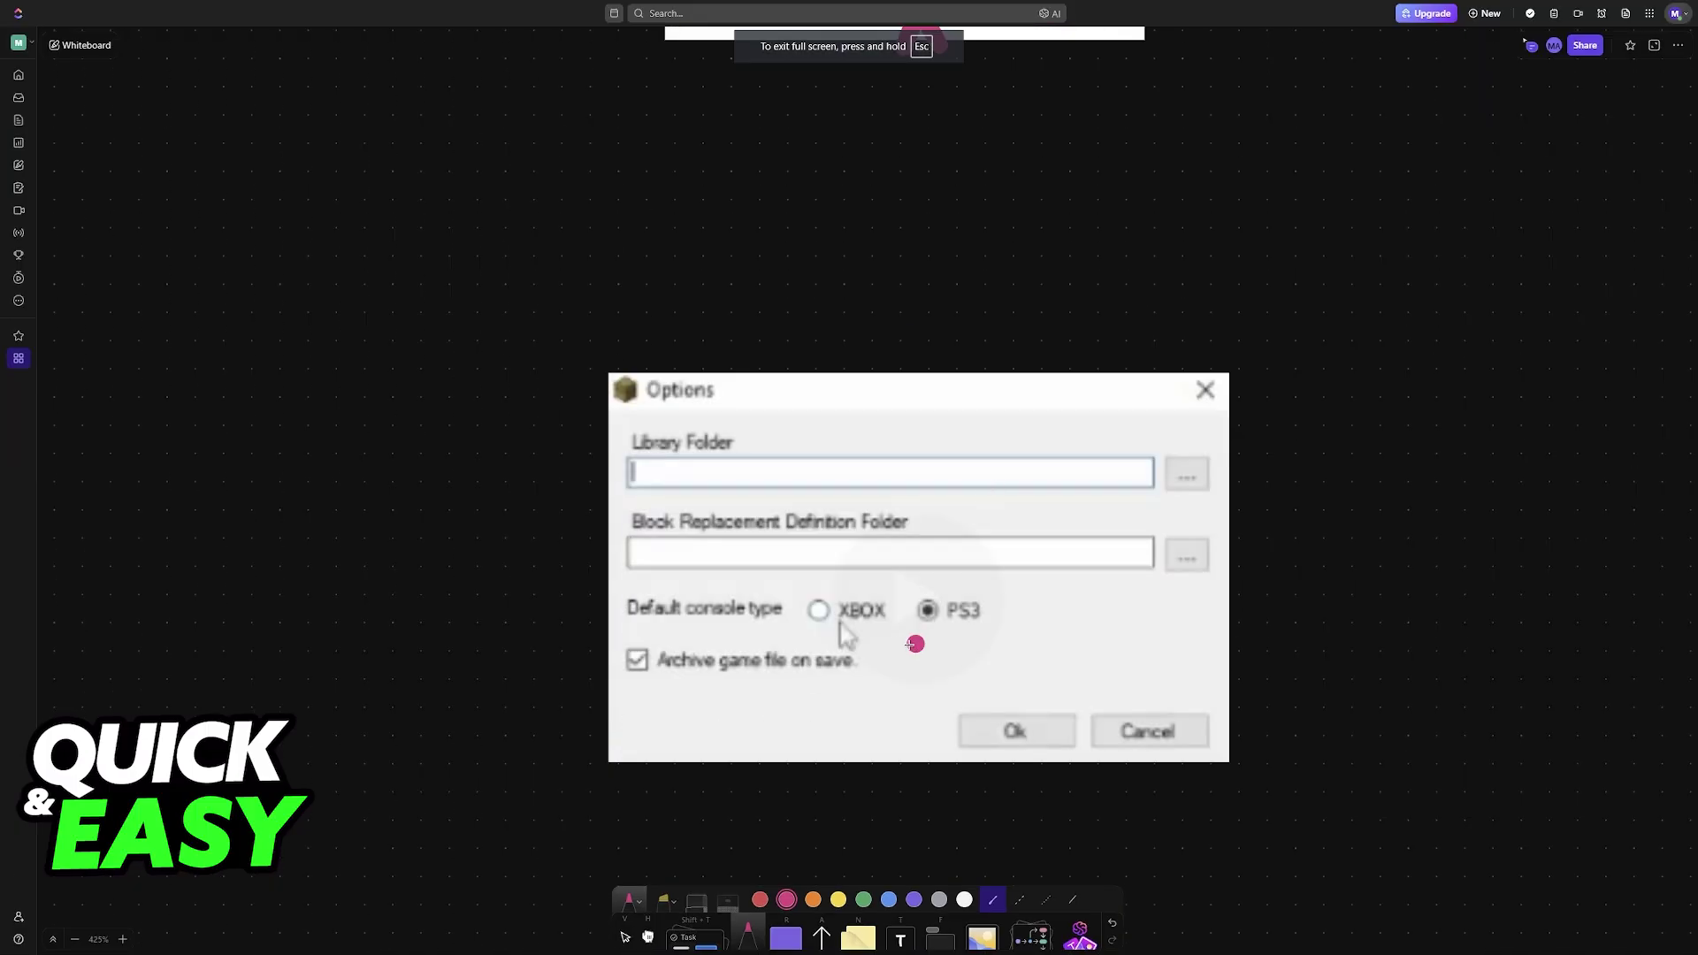
left_click_drag(987, 647, 982, 568)
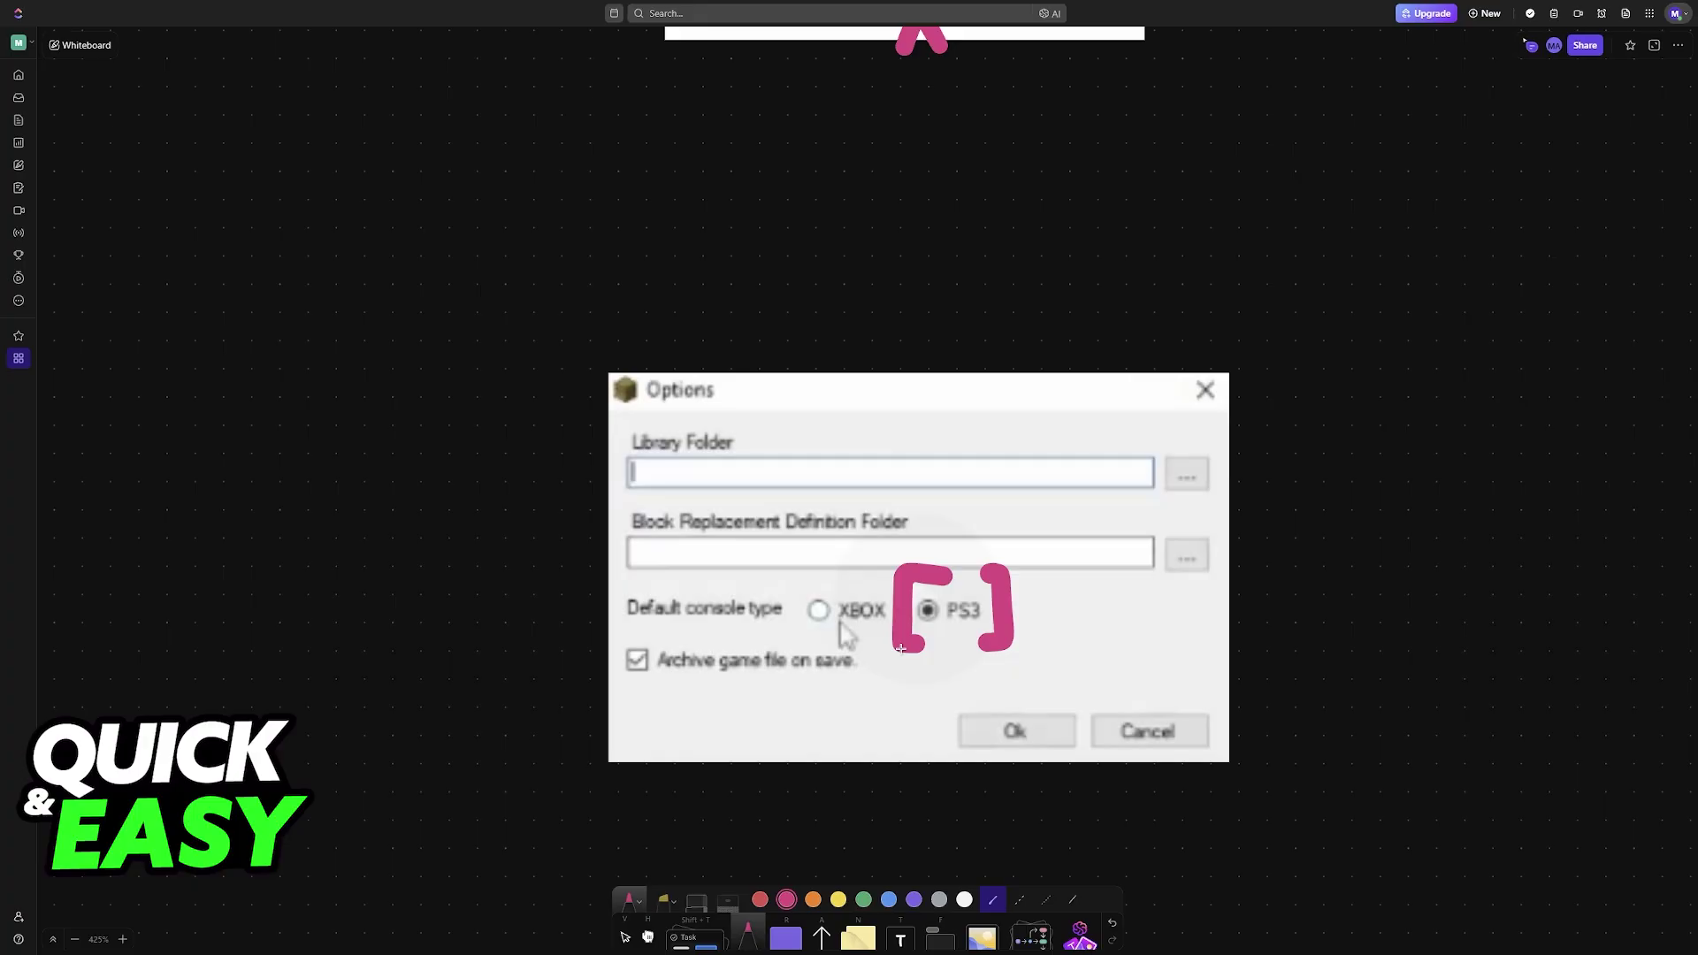
mouse_move(608, 619)
left_mouse_down()
mouse_move(814, 614)
mouse_move(584, 619)
left_mouse_up()
scroll(886, 581, "down", 5)
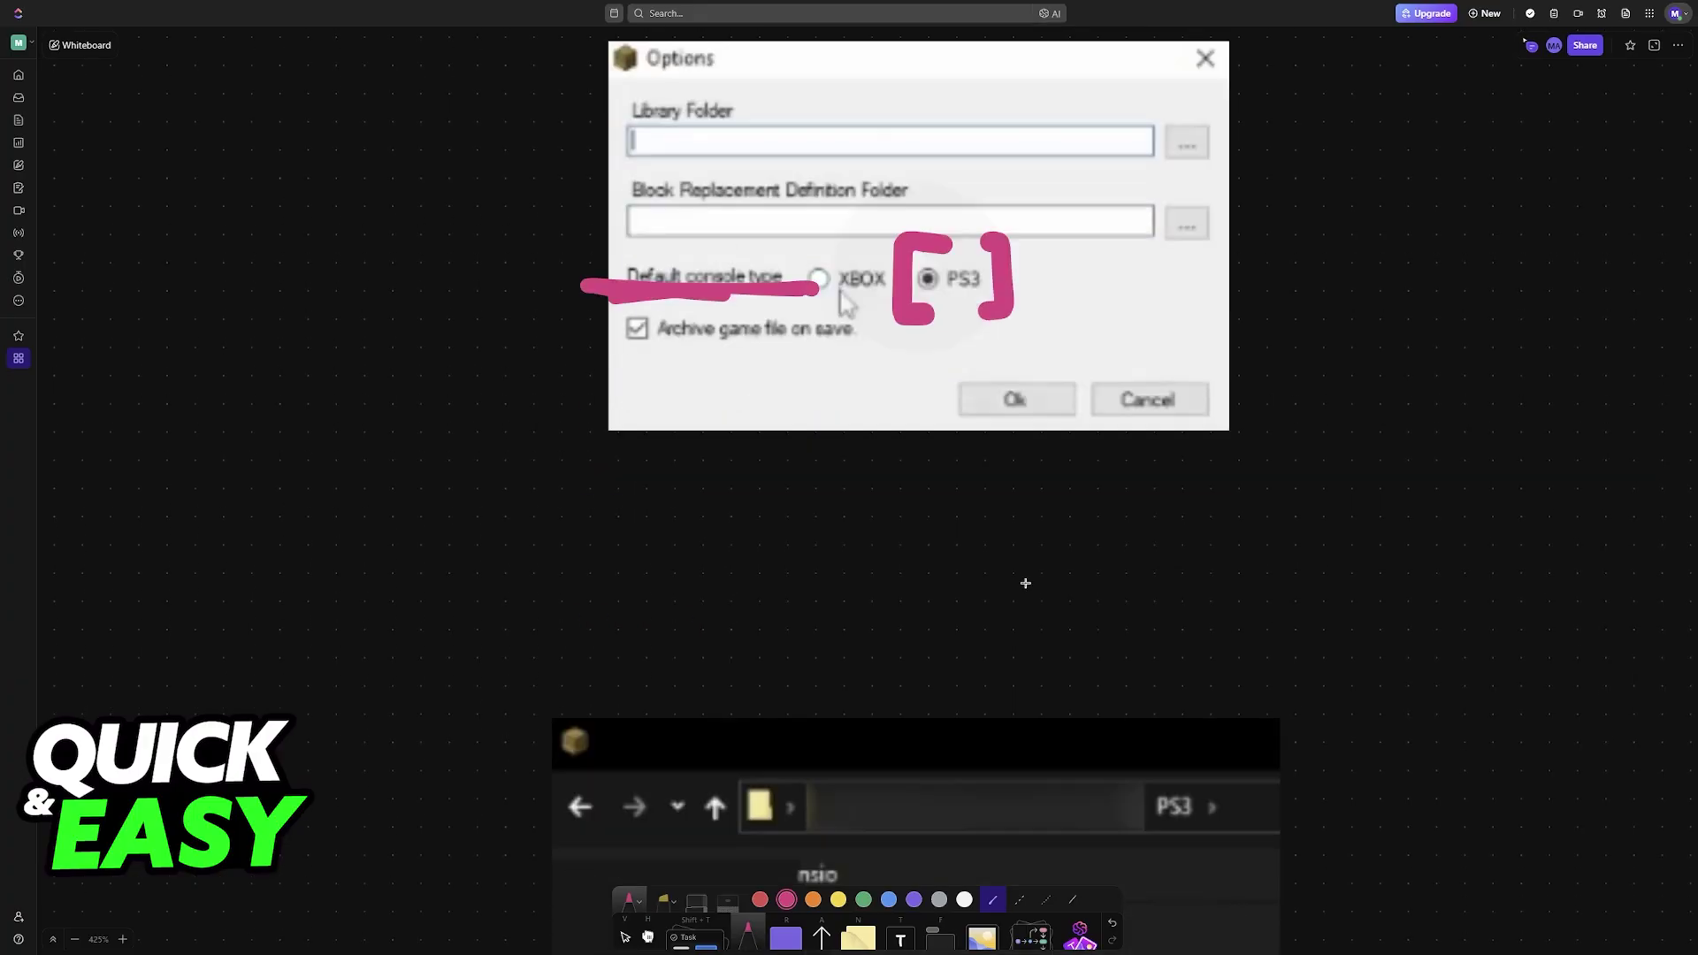
scroll(1021, 543, "down", 4)
scroll(923, 500, "down", 4)
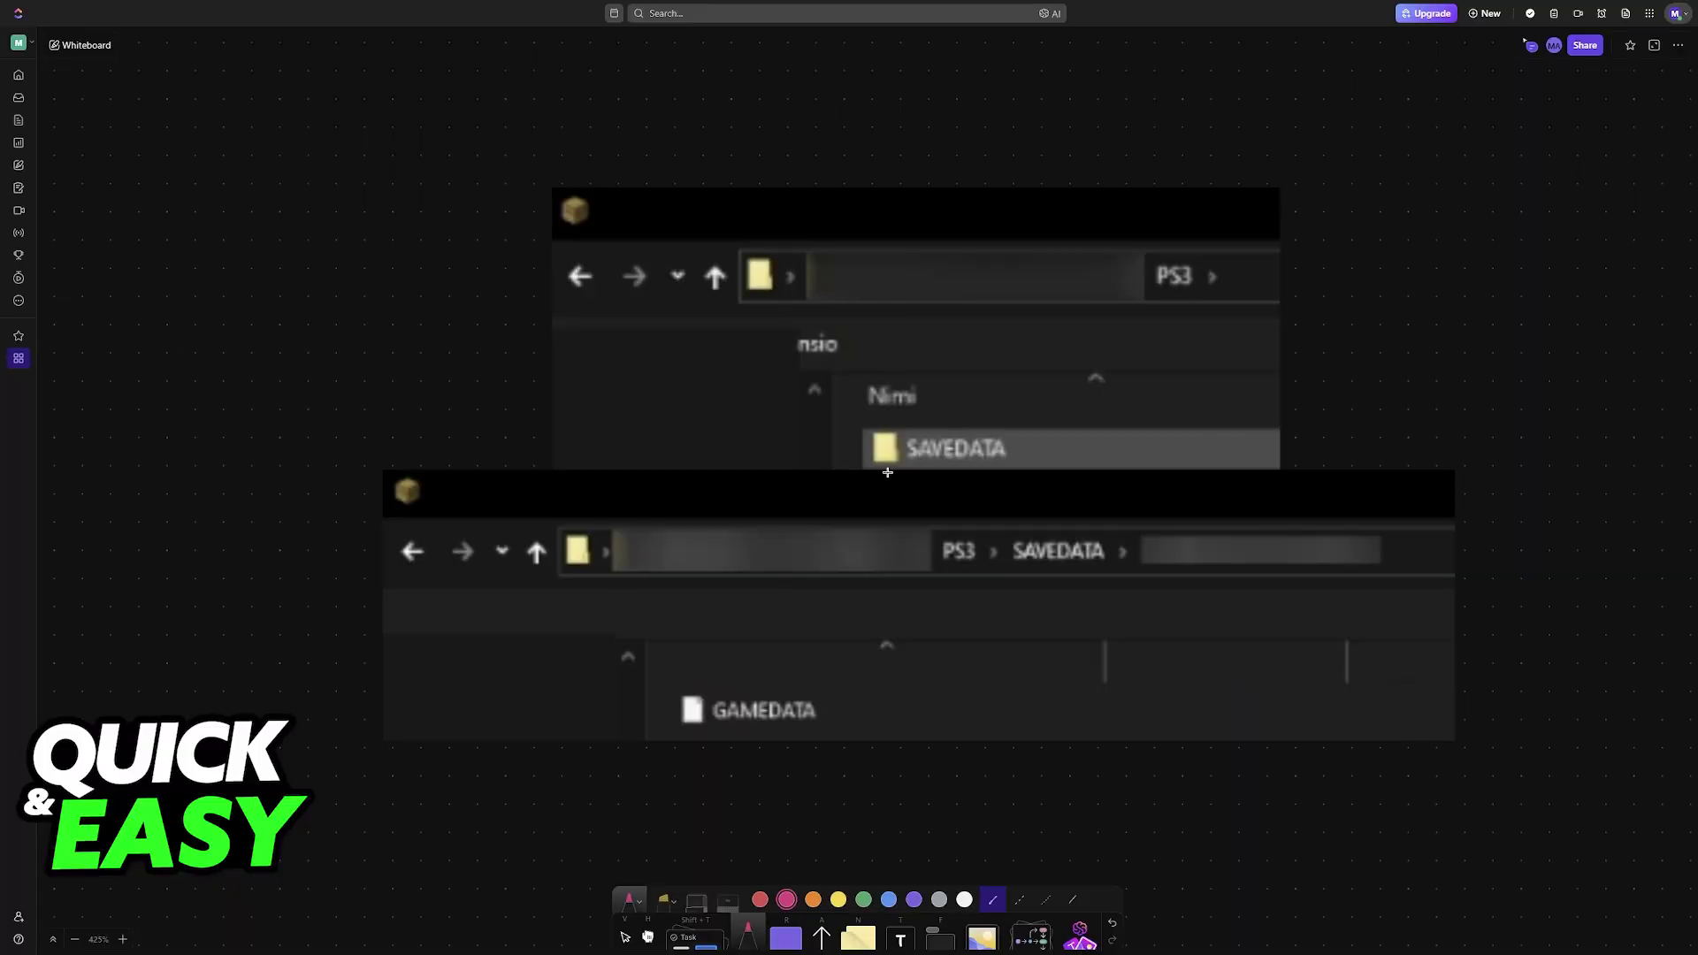
Bracket SAVEDATA and the world folder after it, with arrows leading down to GAMEDATA.
left_click_drag(885, 478, 876, 419)
left_click_drag(1006, 476, 1015, 422)
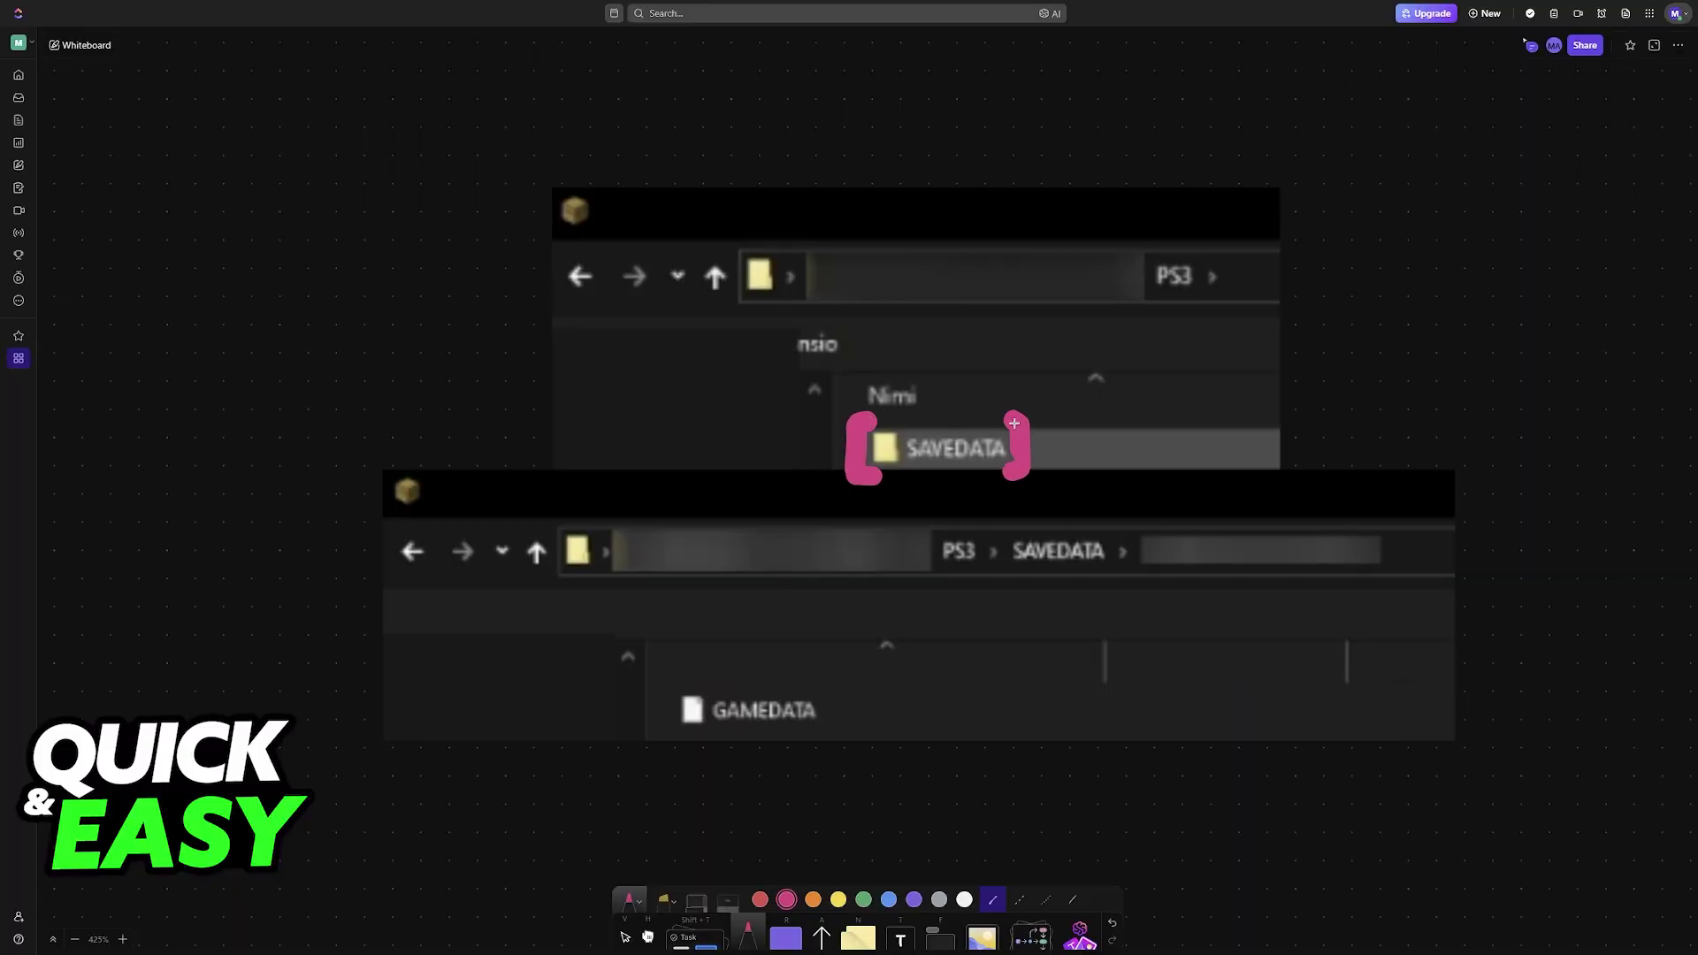
left_click_drag(950, 491, 1221, 501)
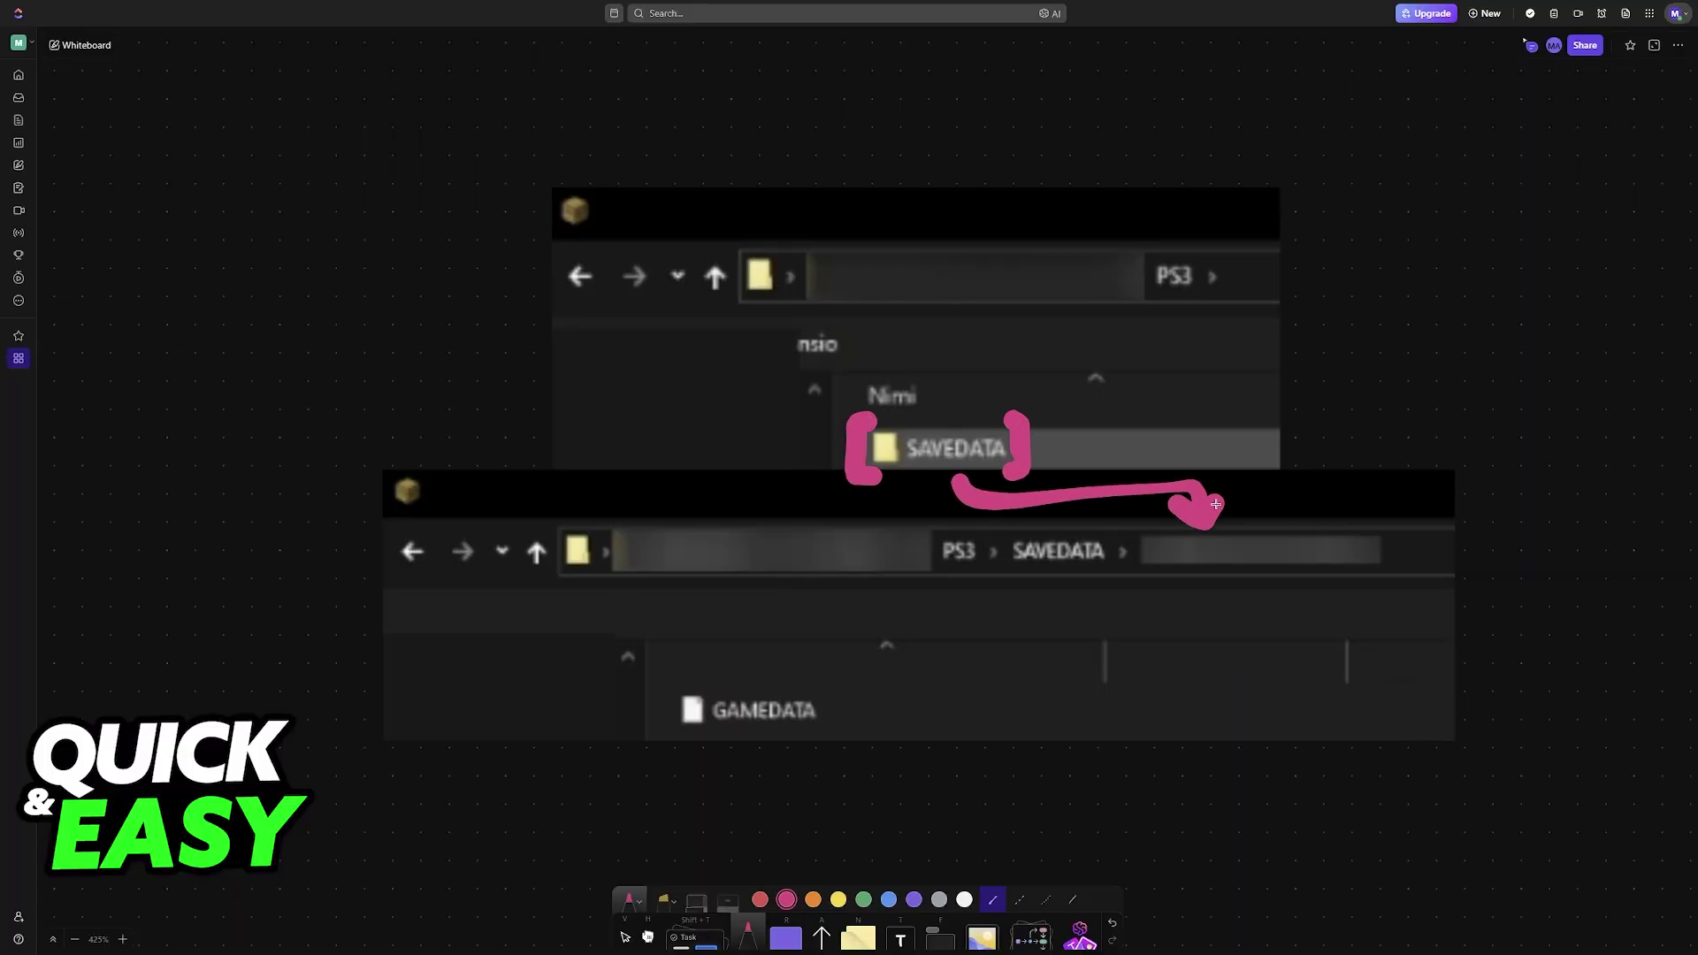
left_click_drag(1157, 579, 1154, 525)
left_click_drag(1367, 576, 1368, 528)
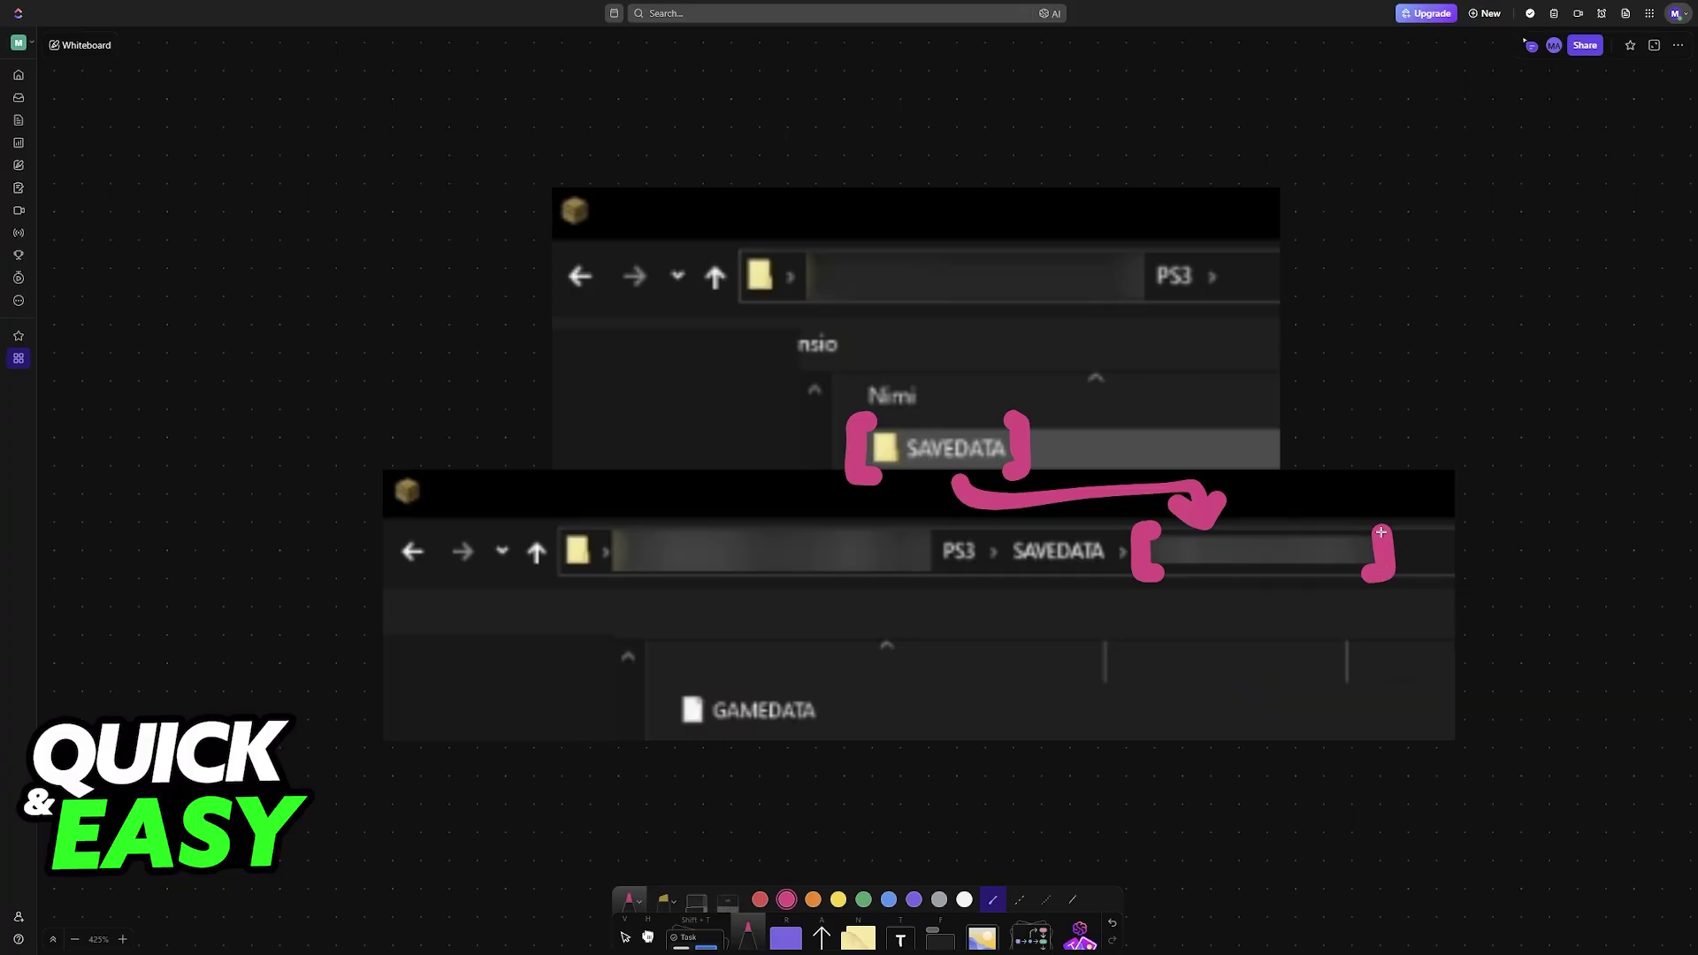
left_click_drag(1209, 584, 888, 709)
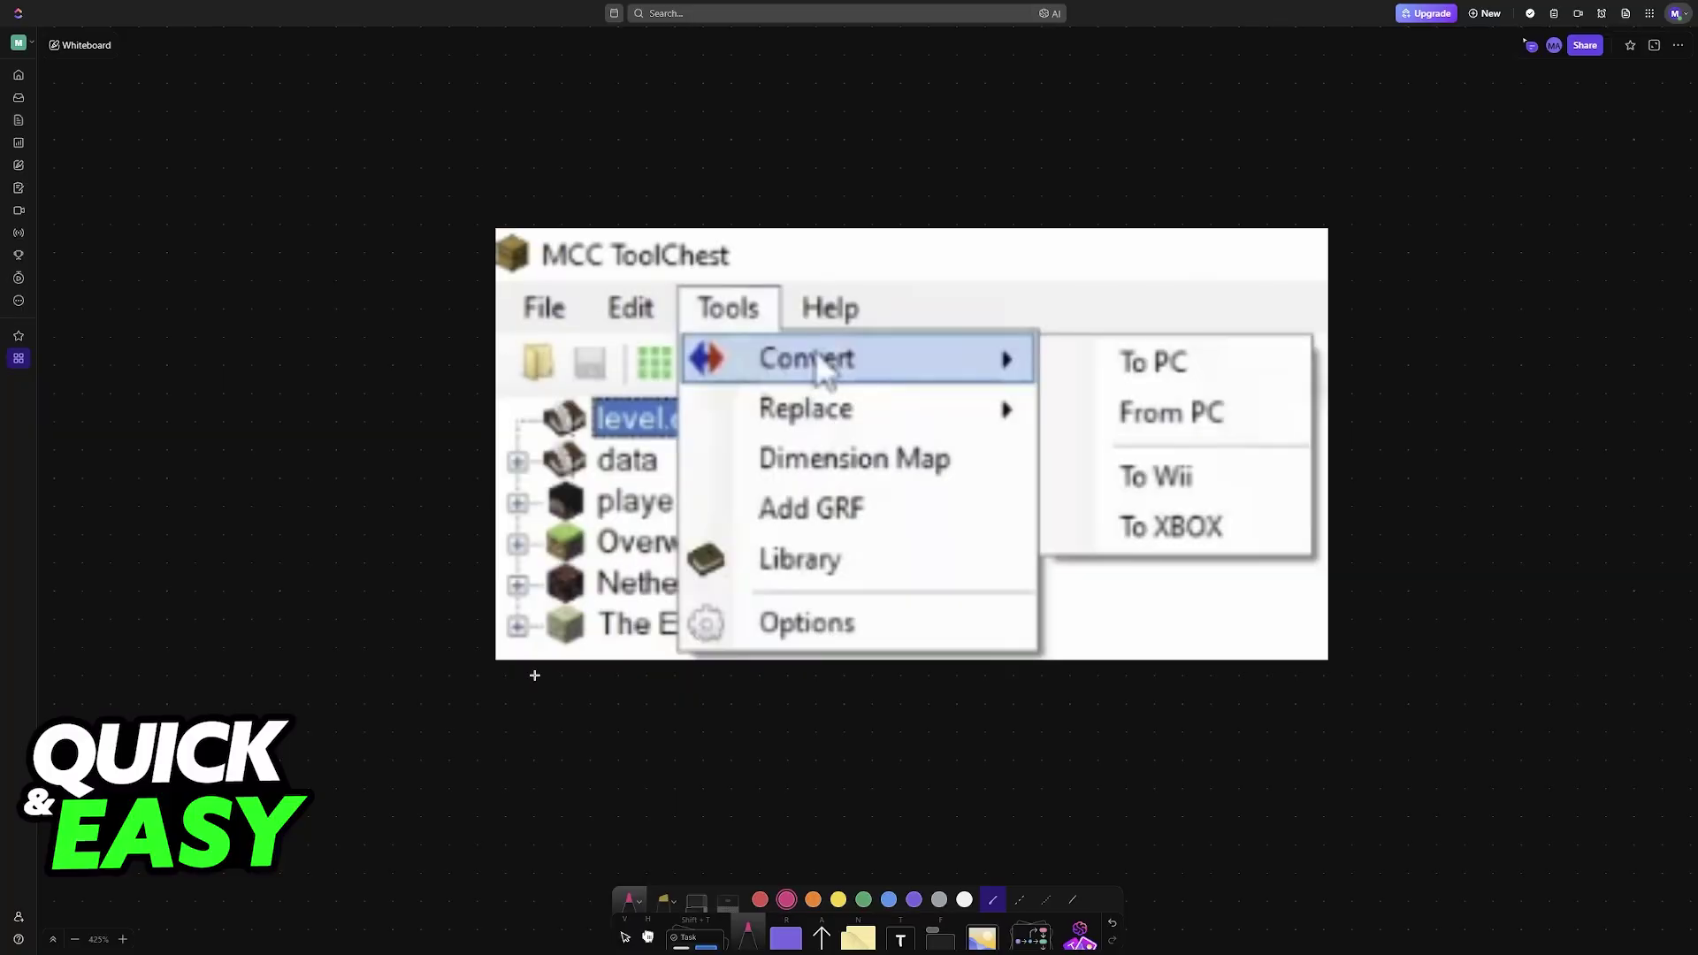
Bracket the file tree, tick Tools, underline Convert and bracket To PC.
mouse_move(521, 667)
left_mouse_down()
mouse_move(502, 661)
mouse_move(506, 367)
mouse_move(486, 425)
mouse_move(485, 623)
mouse_move(518, 667)
left_mouse_up()
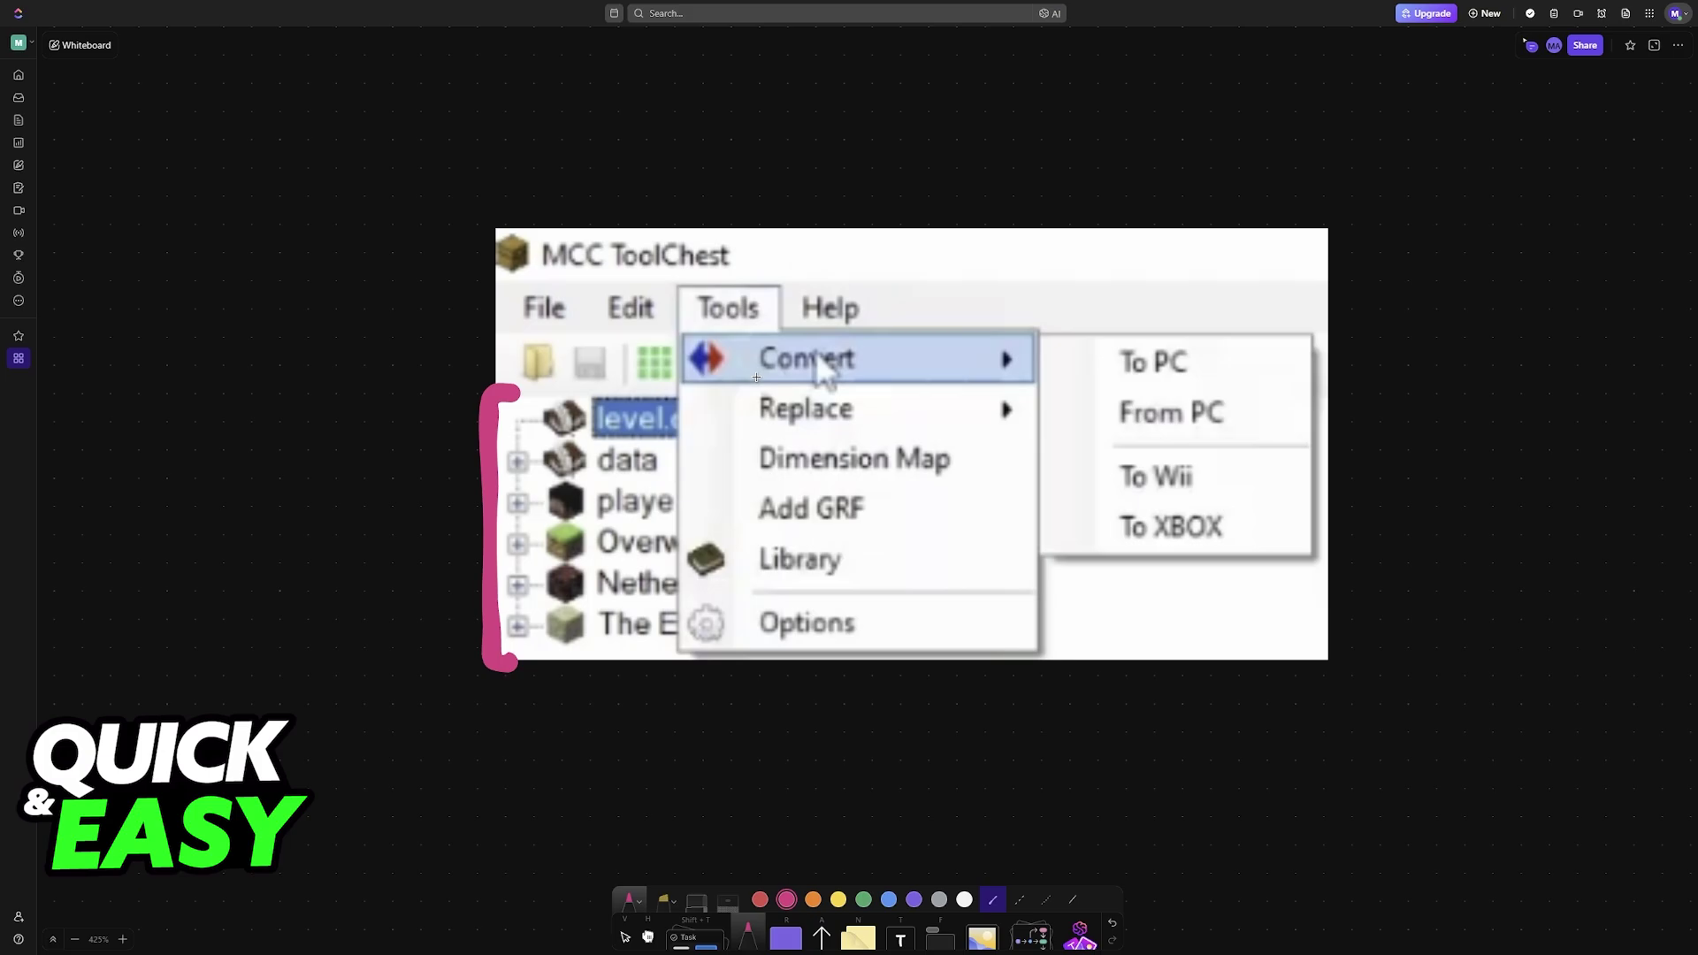
mouse_move(720, 235)
left_mouse_down()
mouse_move(739, 274)
mouse_move(758, 237)
left_mouse_up()
left_click_drag(751, 394, 872, 387)
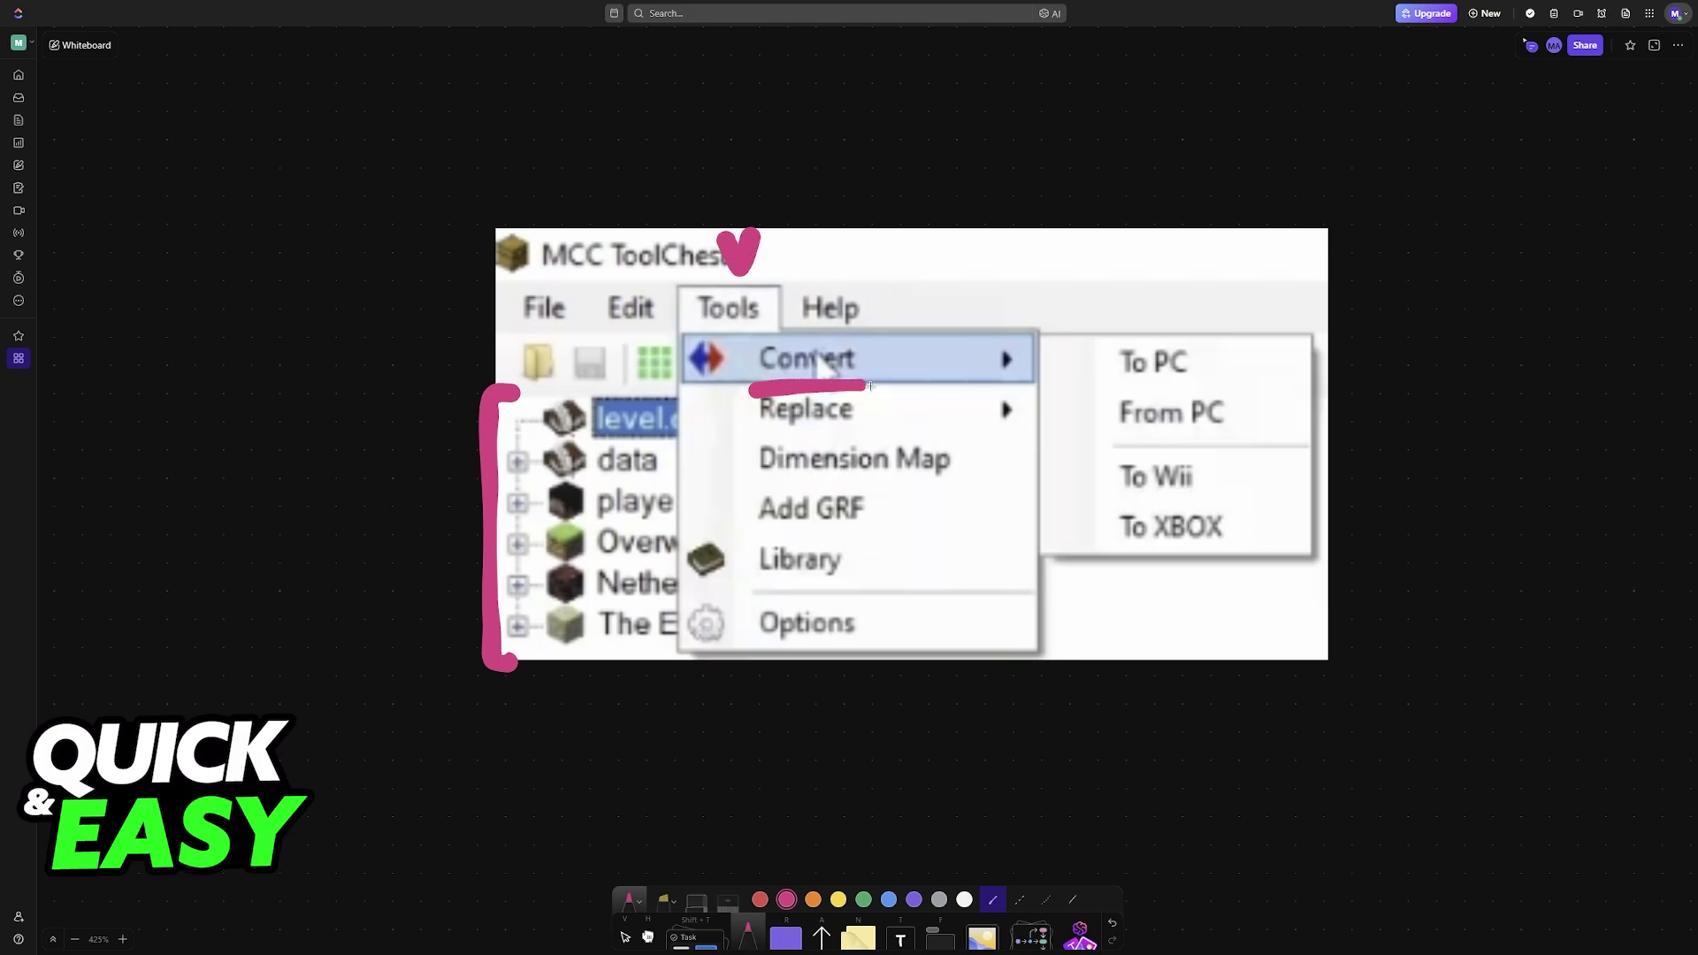
mouse_move(1096, 393)
left_mouse_down()
mouse_move(1077, 360)
mouse_move(1096, 327)
left_mouse_up()
mouse_move(1189, 393)
left_mouse_down()
mouse_move(1211, 374)
mouse_move(1192, 329)
left_mouse_up()
scroll(1248, 229, "down", 5)
scroll(1225, 287, "down", 5)
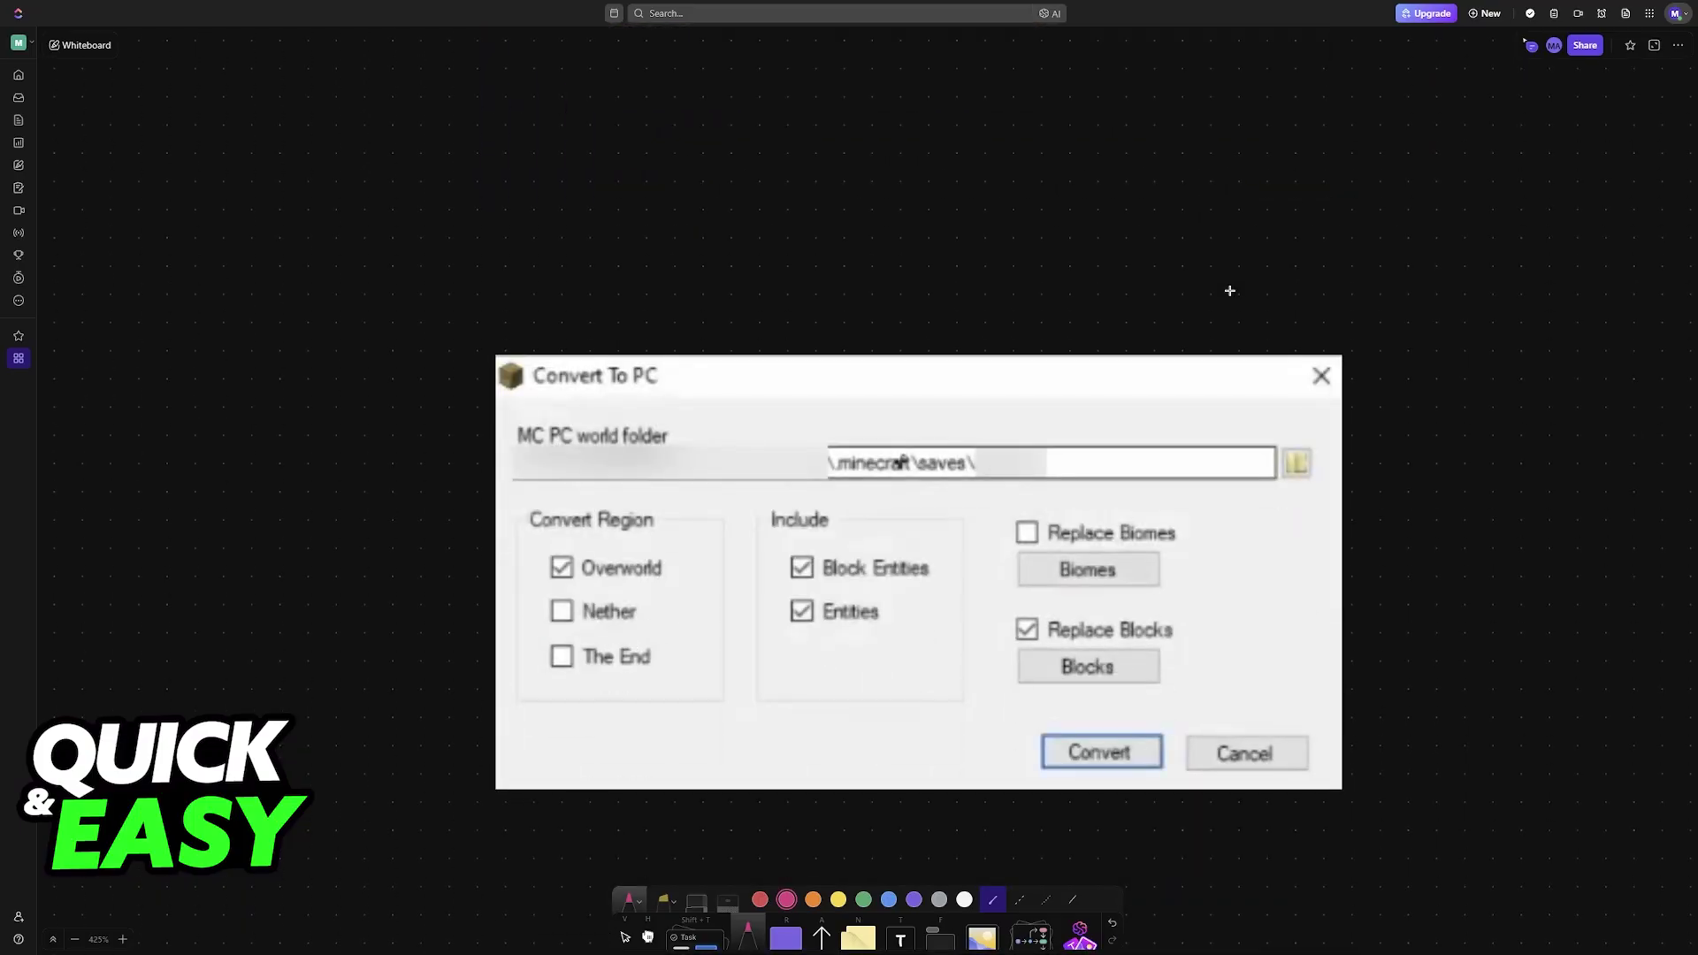
scroll(1225, 288, "down", 1)
Bracket the .minecraft\saves path and circle the Region checkboxes, Include checkboxes and Convert button.
mouse_move(845, 421)
left_mouse_down()
mouse_move(807, 395)
mouse_move(827, 372)
left_mouse_up()
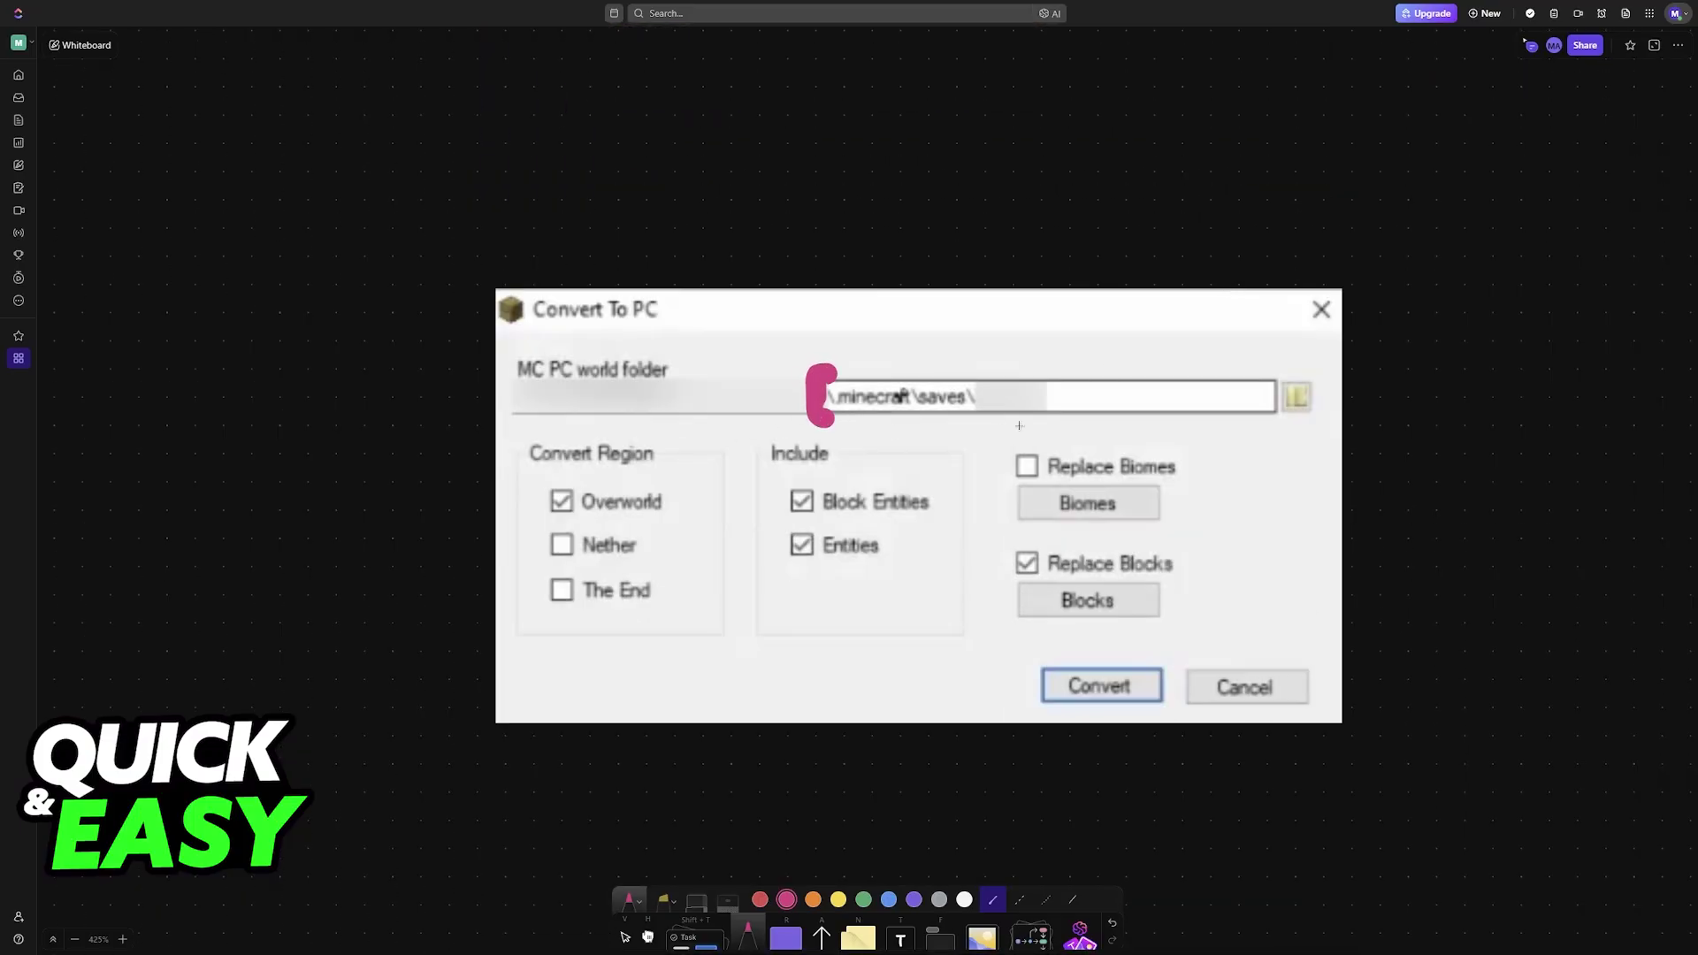
left_click_drag(971, 422, 973, 376)
mouse_move(515, 557)
left_mouse_down()
mouse_move(531, 584)
mouse_move(500, 535)
left_mouse_up()
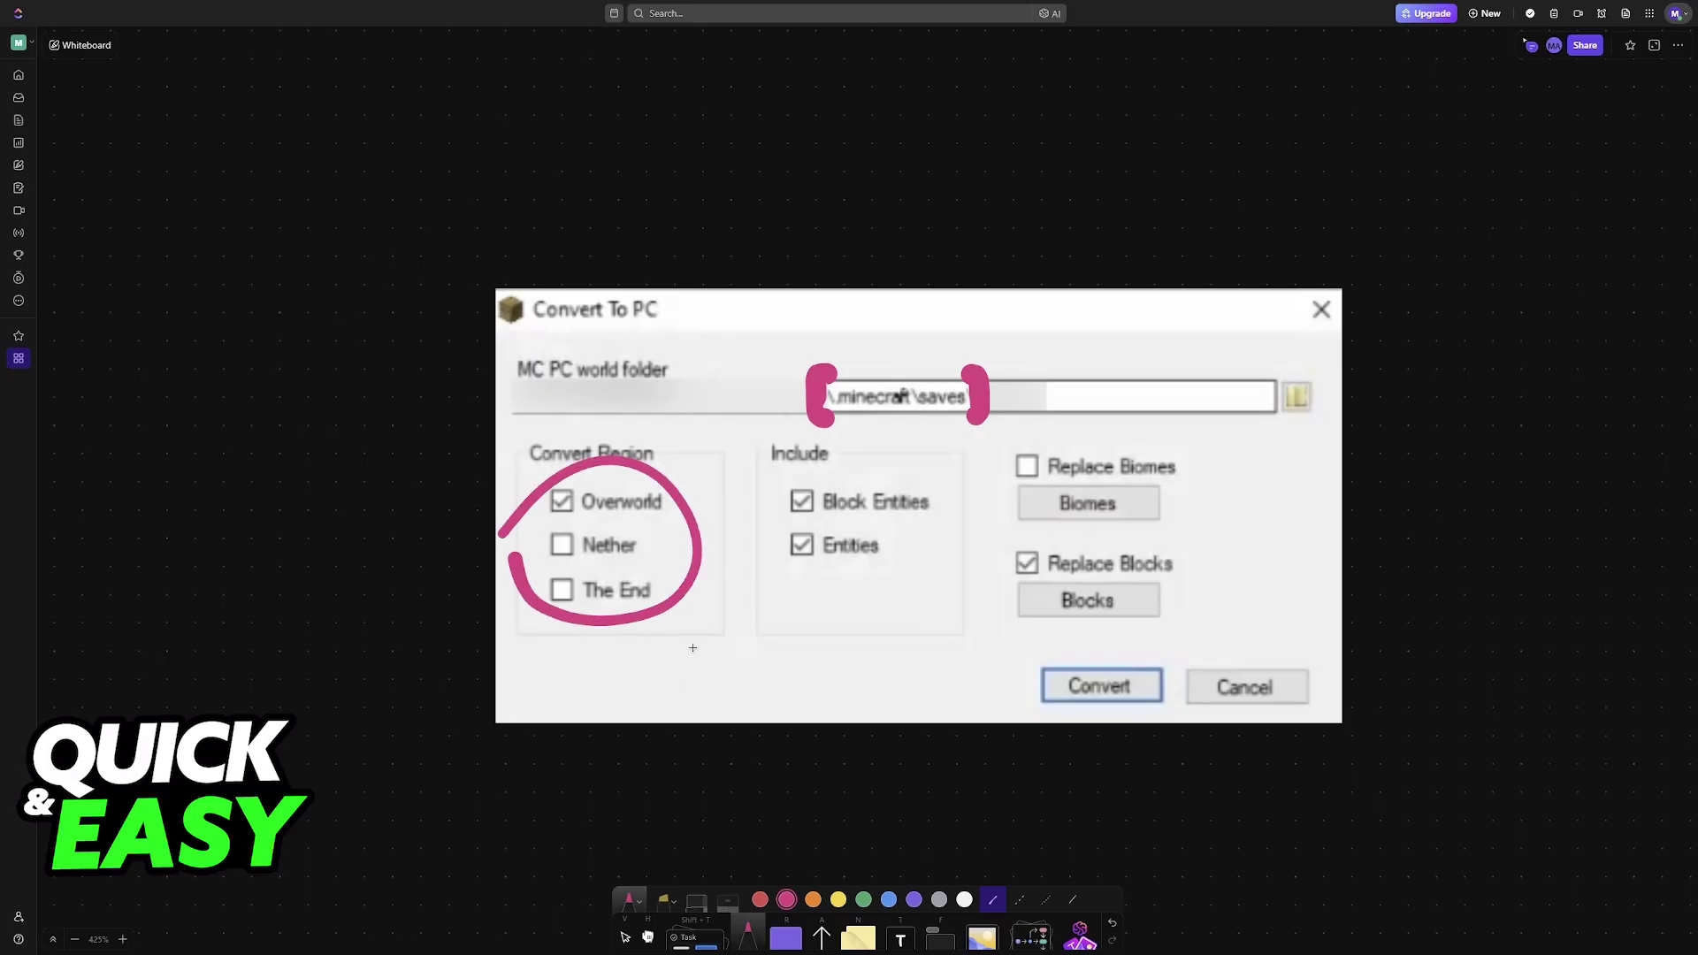
mouse_move(770, 505)
left_mouse_down()
mouse_move(850, 591)
mouse_move(784, 464)
left_mouse_up()
left_click_drag(1060, 701, 1114, 733)
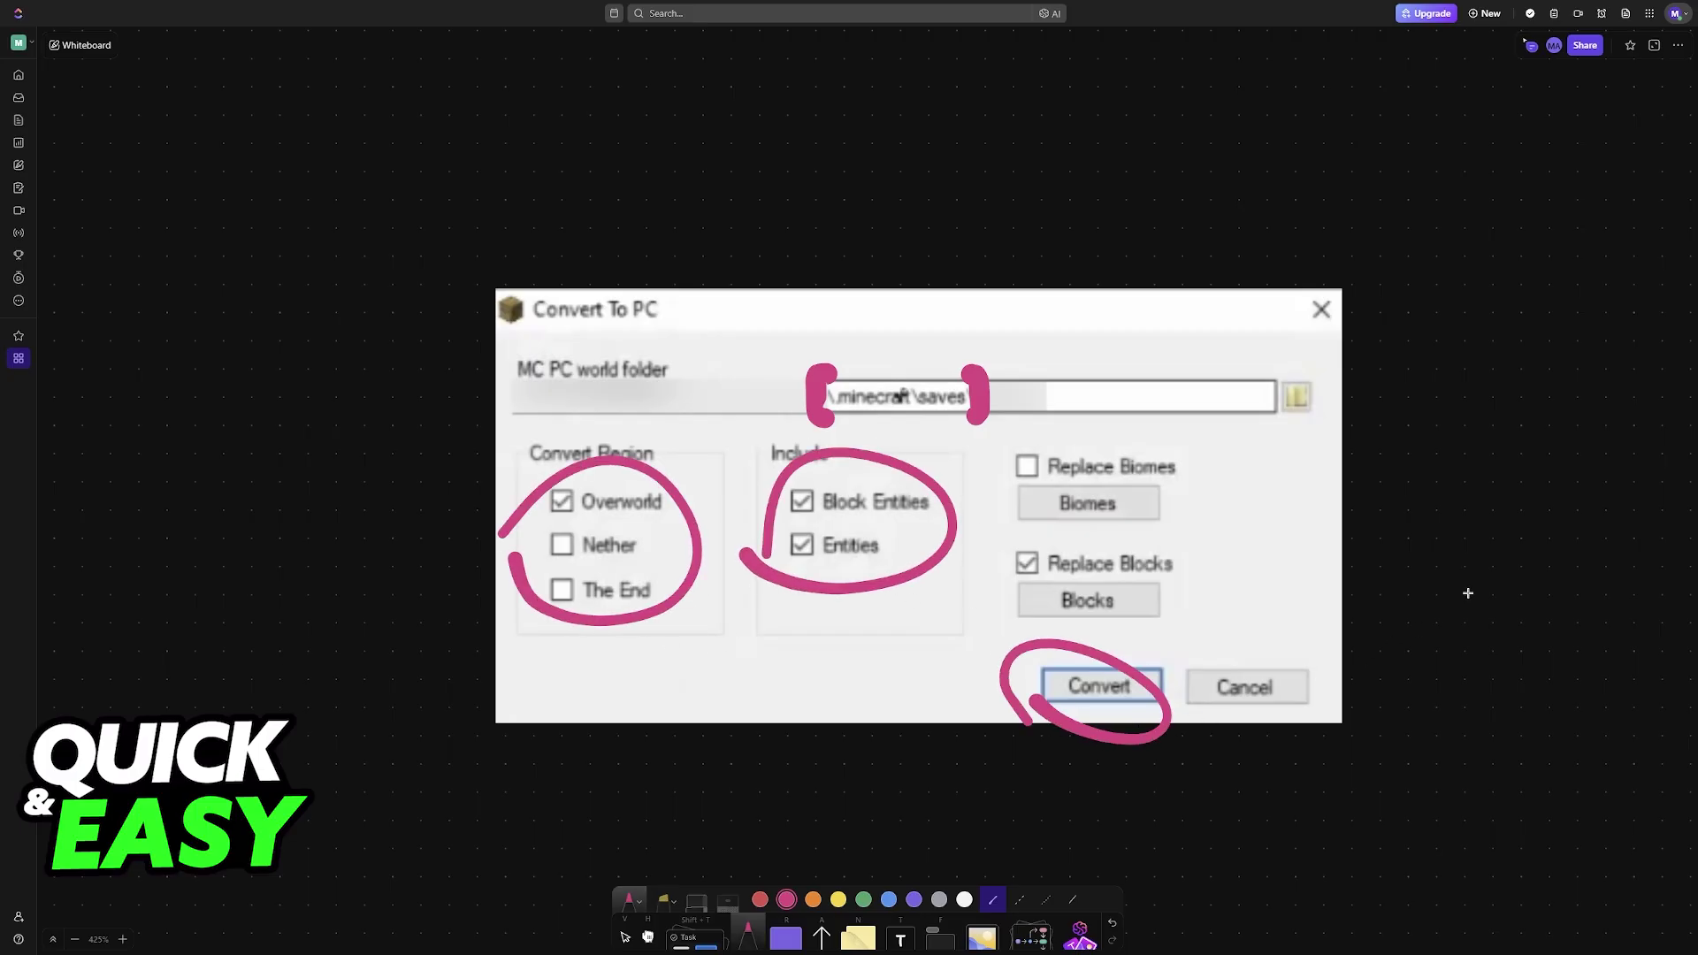